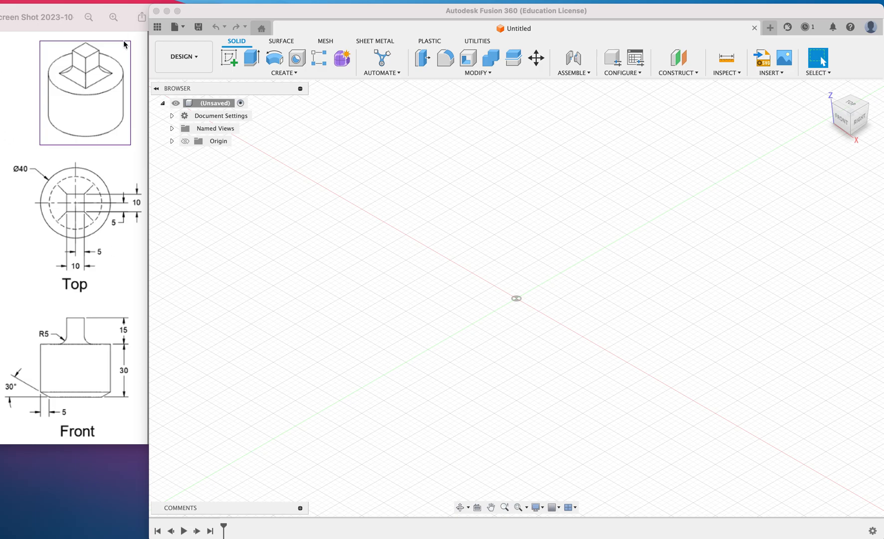
Show the data panel and go up to the Engineering Design project folder.
left_click(158, 29)
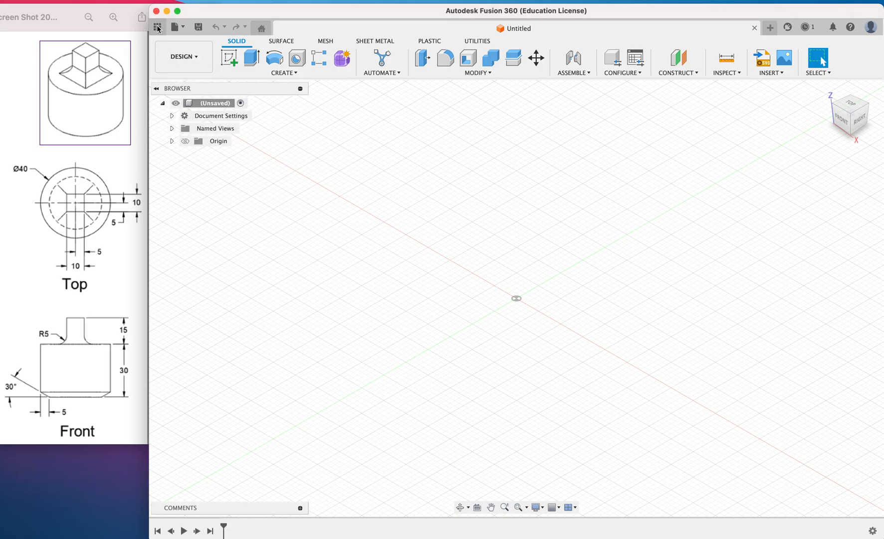
left_click(158, 28)
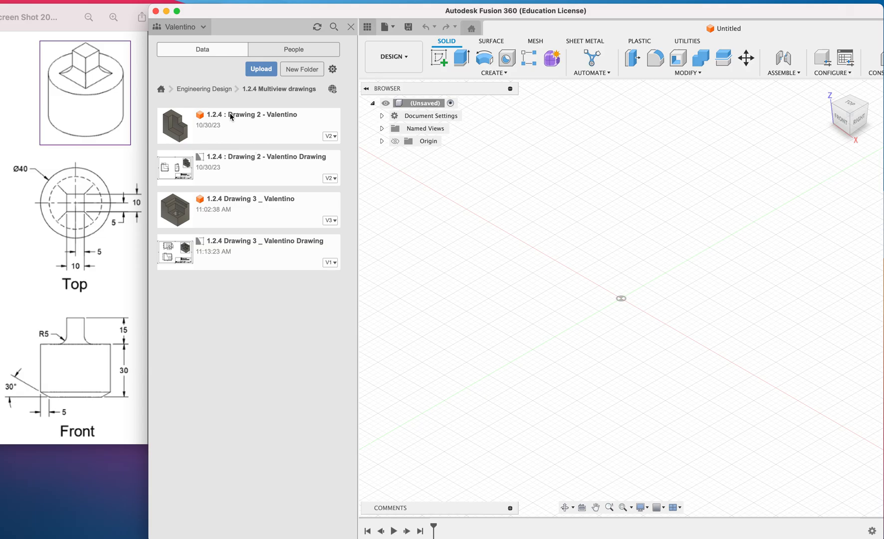
left_click(304, 302)
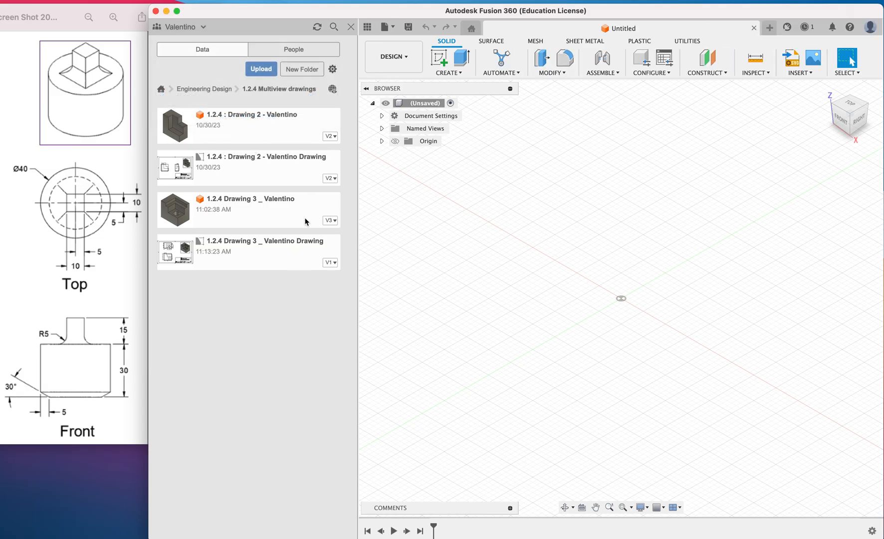
left_click(212, 87)
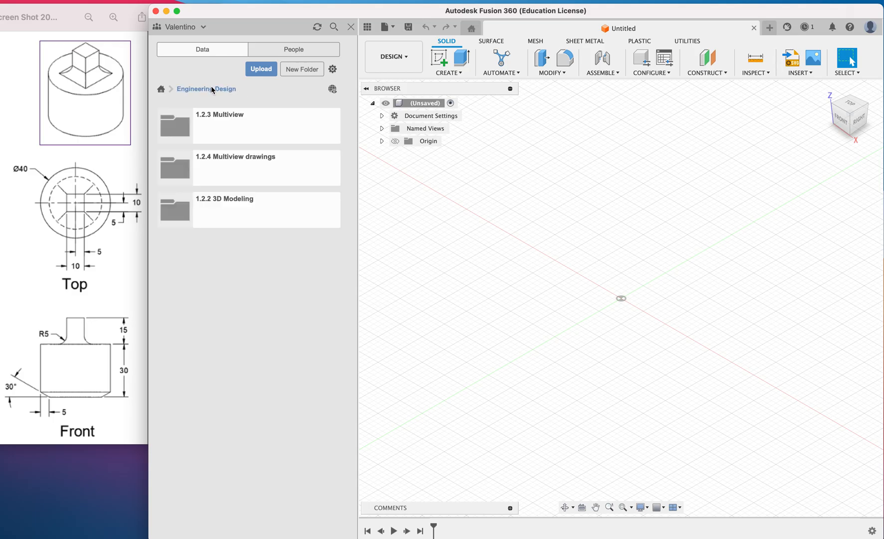
Try to create a project folder named "1.2.5 : Extrusions".
left_click(299, 71)
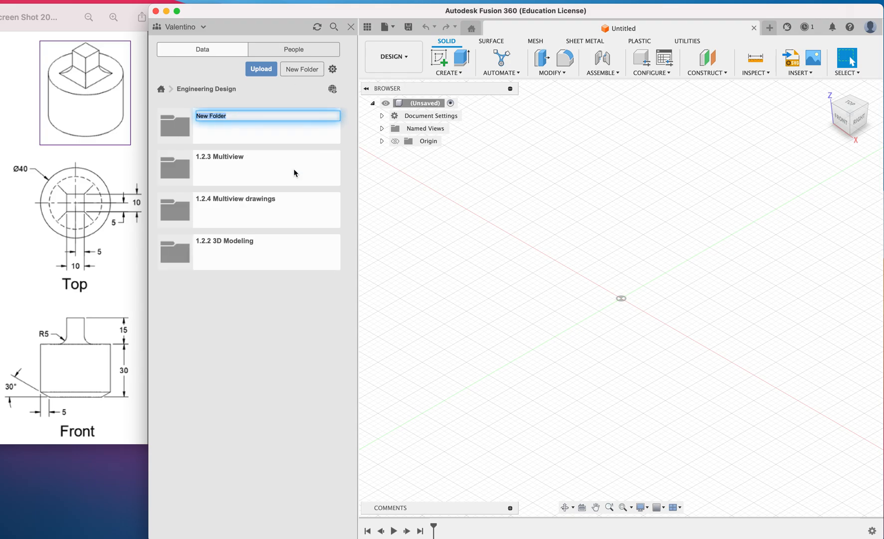
type("1.2.5 : Extrusions")
key("Return")
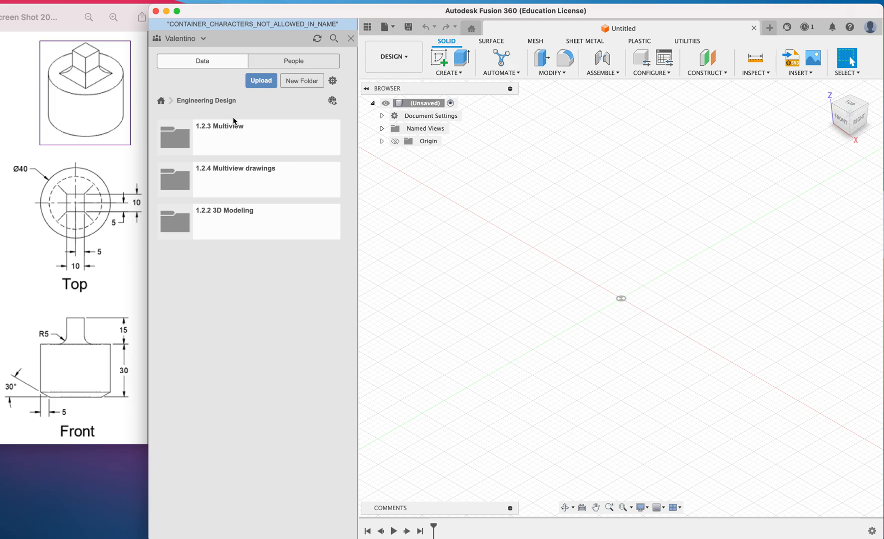
Create a folder named "1.2.5 Extrusions" in the Engineering Design project and open it.
left_click(299, 82)
type("1.2.5")
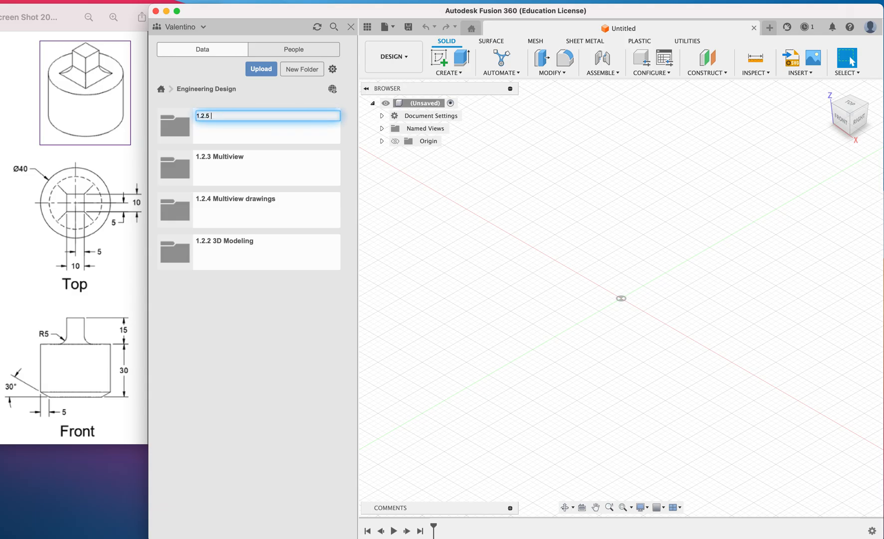
type(" Extrusions")
key("Return")
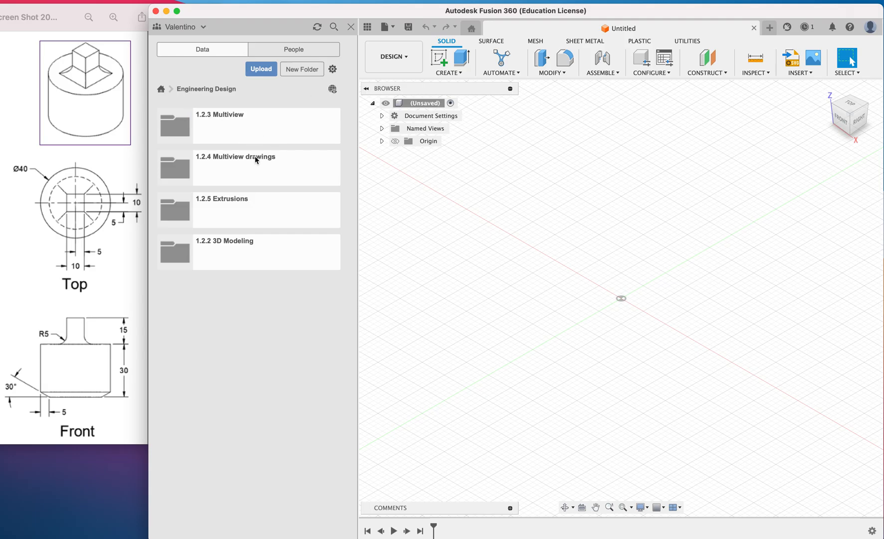
left_click(258, 211)
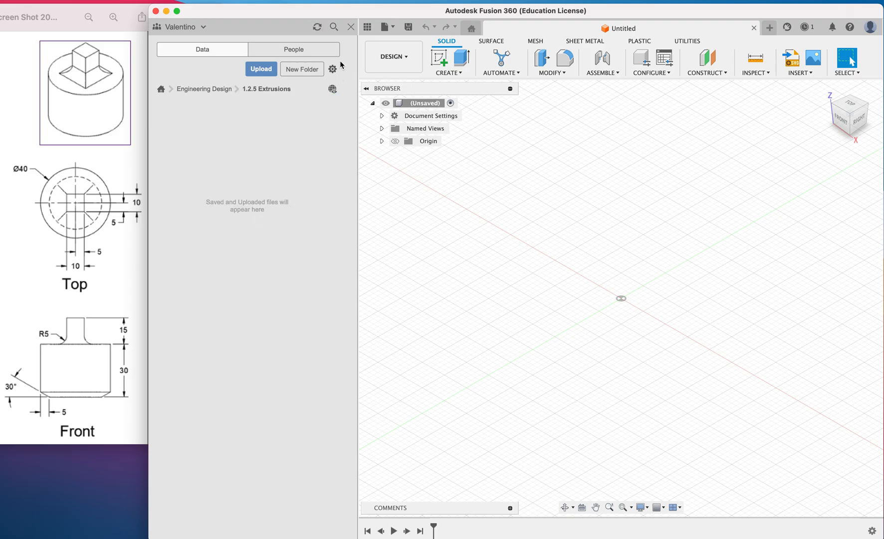
Close the data panel and save the design in 1.2.5 Extrusions, named "1.2.5a" followed by the student's name.
left_click(351, 27)
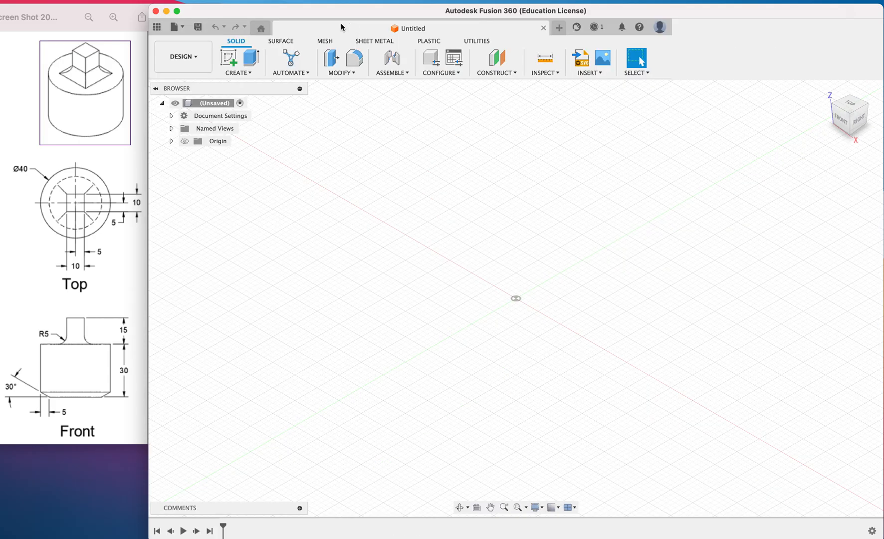
left_click(198, 29)
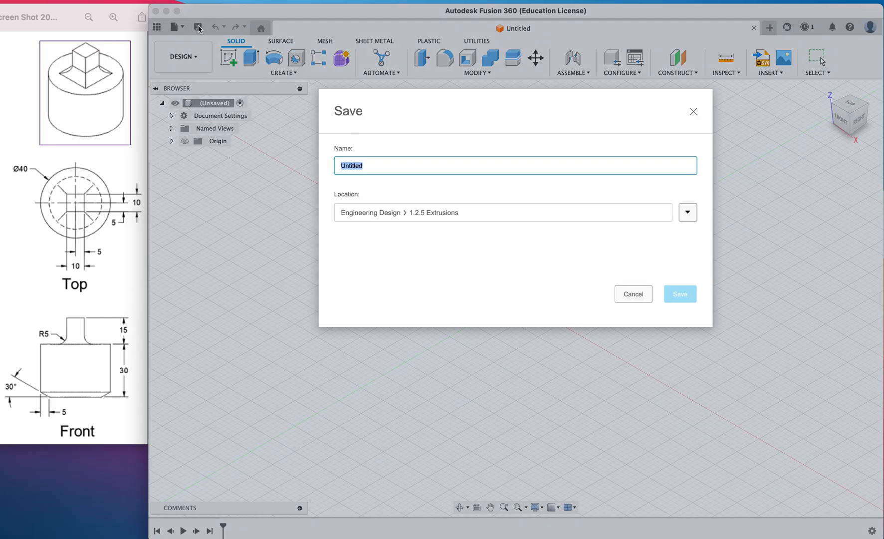
type("2.5a Valentino")
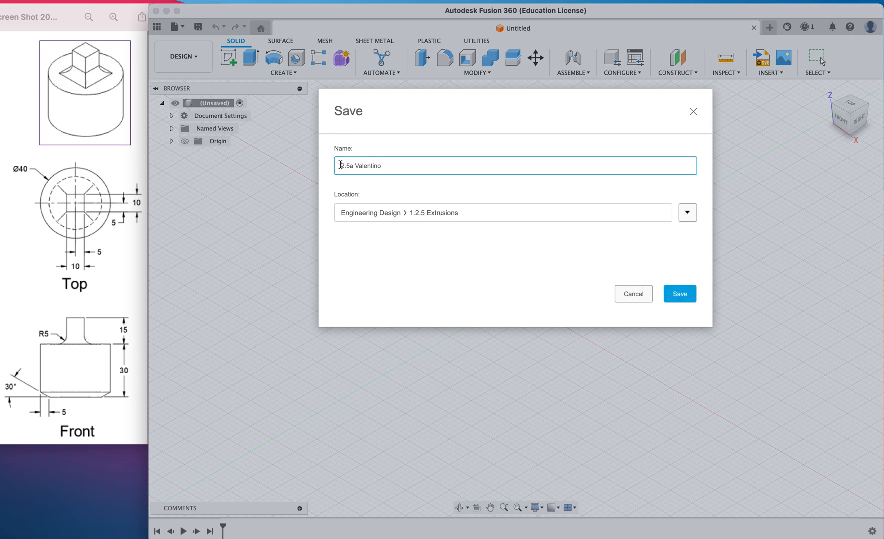
type("1.")
left_click(682, 288)
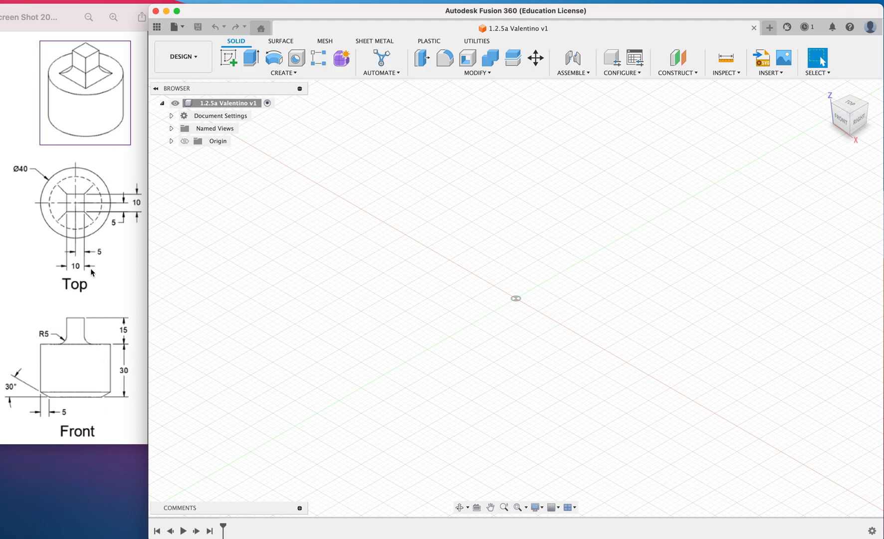
Change the document's active units to millimetres.
left_click(171, 115)
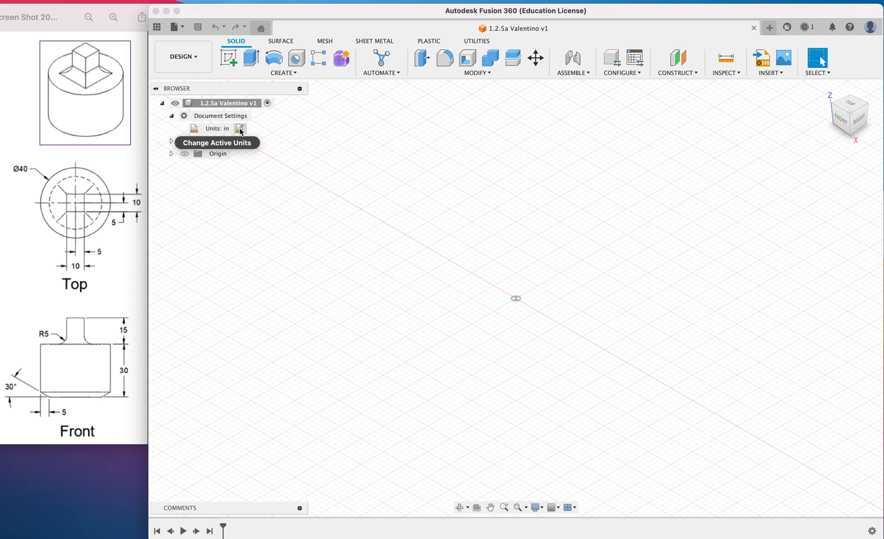
left_click(240, 128)
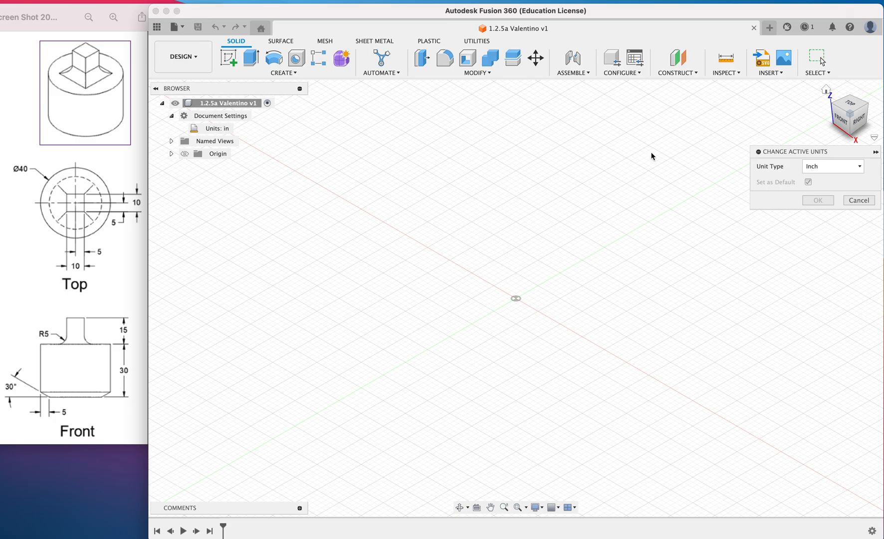
left_click_drag(754, 155, 177, 175)
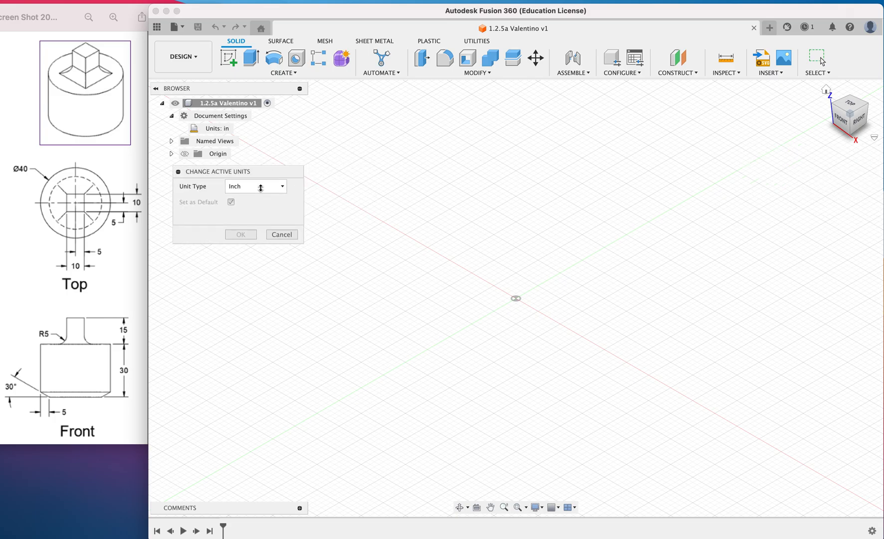
left_click(260, 188)
left_click(258, 214)
left_click(244, 232)
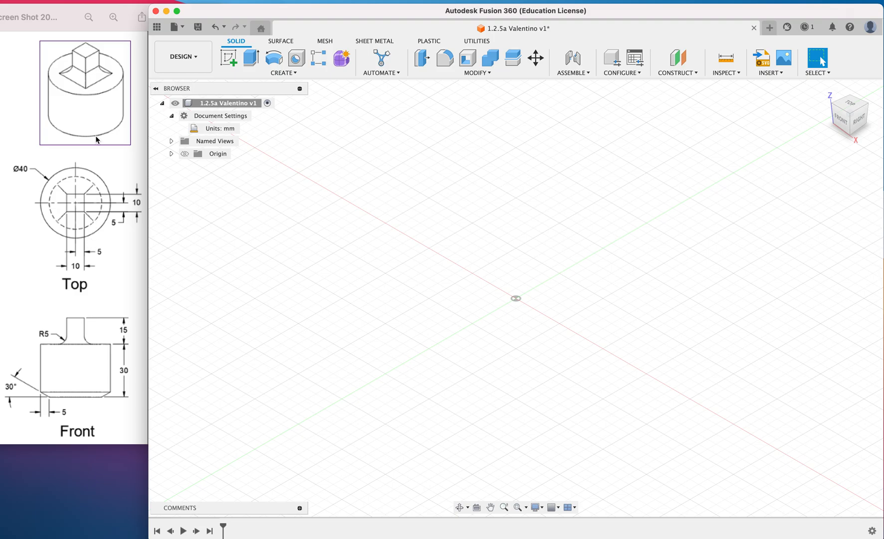
Create a sketch on the front plane with a rectangle 30 mm high and 20 mm wide, up and right from the origin.
left_click(230, 61)
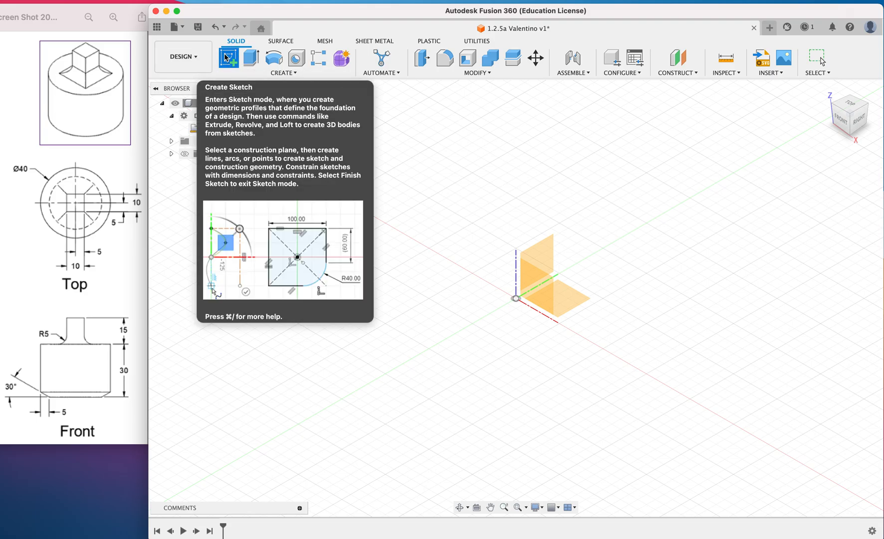
left_click(840, 120)
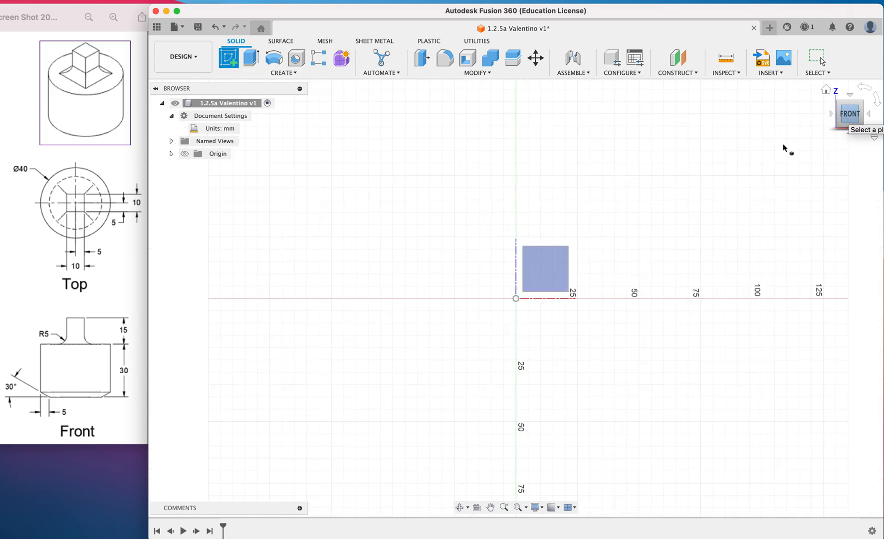
left_click(553, 260)
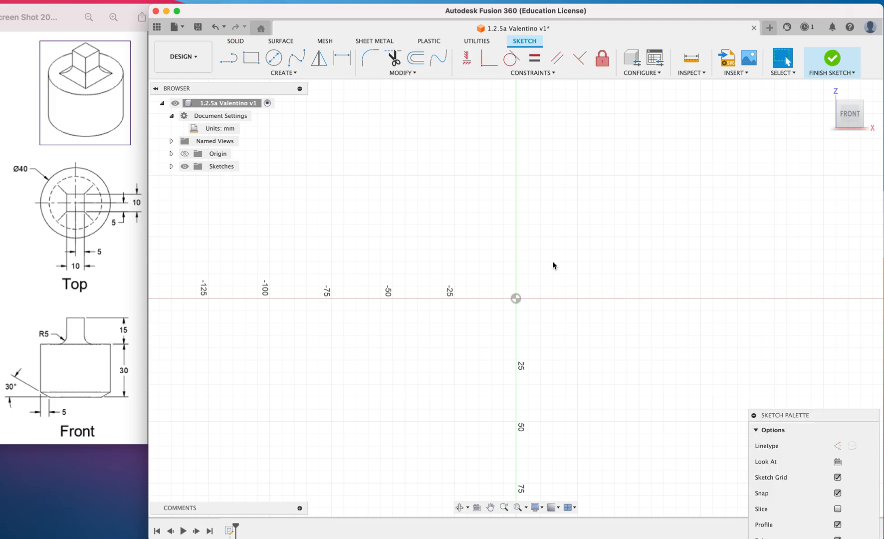
left_click(250, 57)
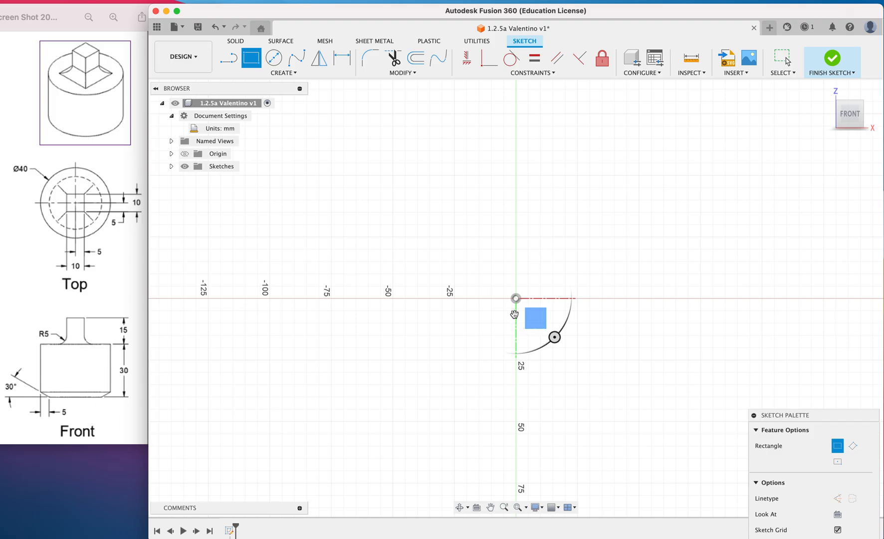
left_click(516, 298)
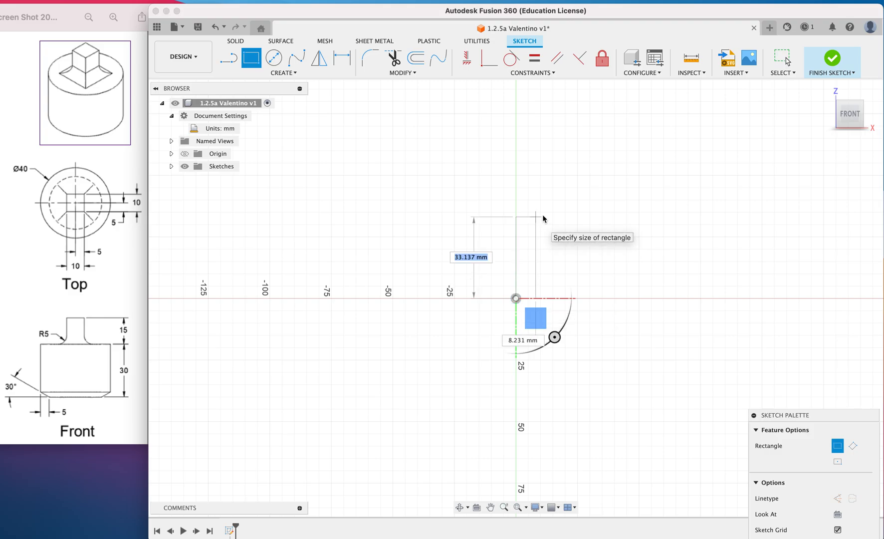
type("30")
key("Tab")
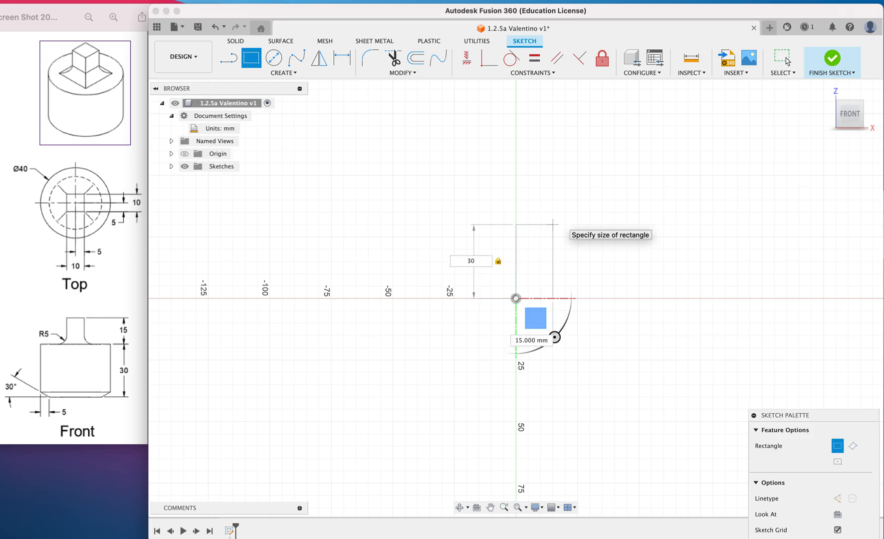
key("Tab")
type("20")
key("Tab")
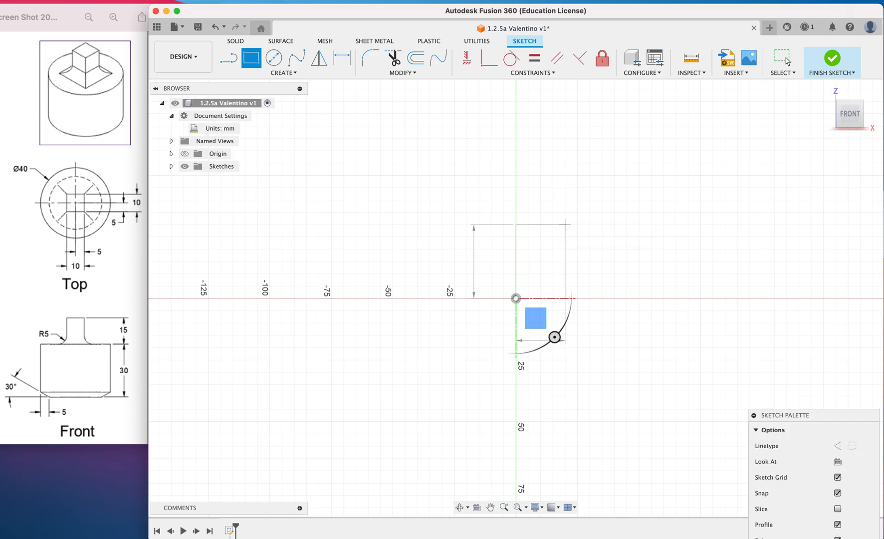
key("Return")
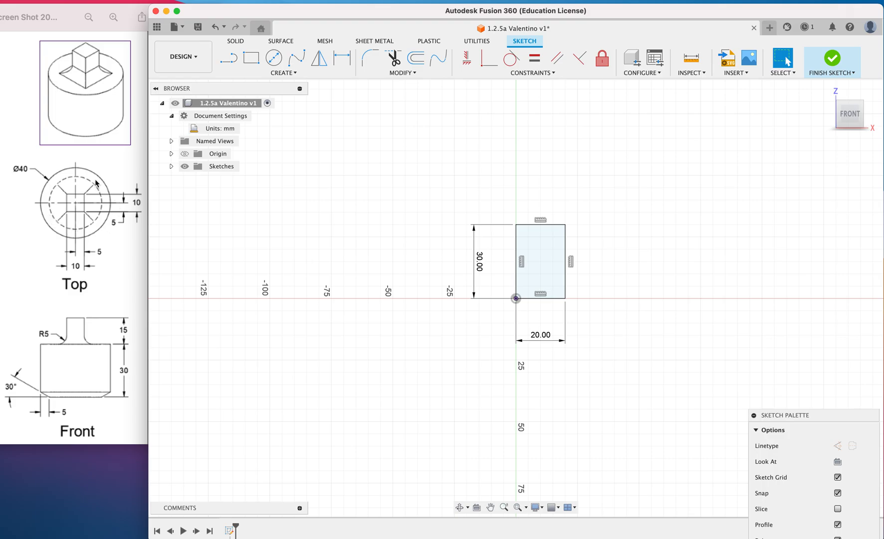
Move the rectangle's height and width dimensions closer to its edges and finish the sketch.
scroll(586, 281, "up", 2)
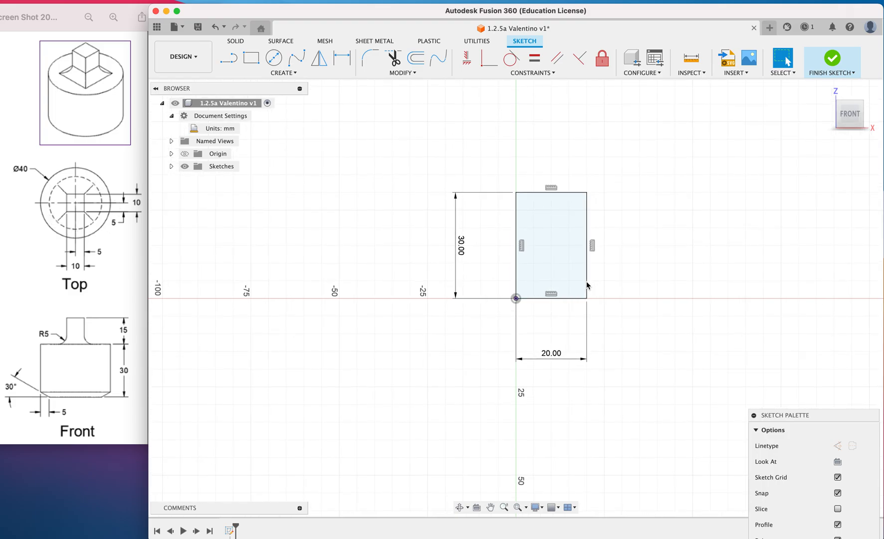
scroll(586, 283, "up", 1)
left_click_drag(531, 348, 530, 314)
left_click_drag(439, 238, 450, 237)
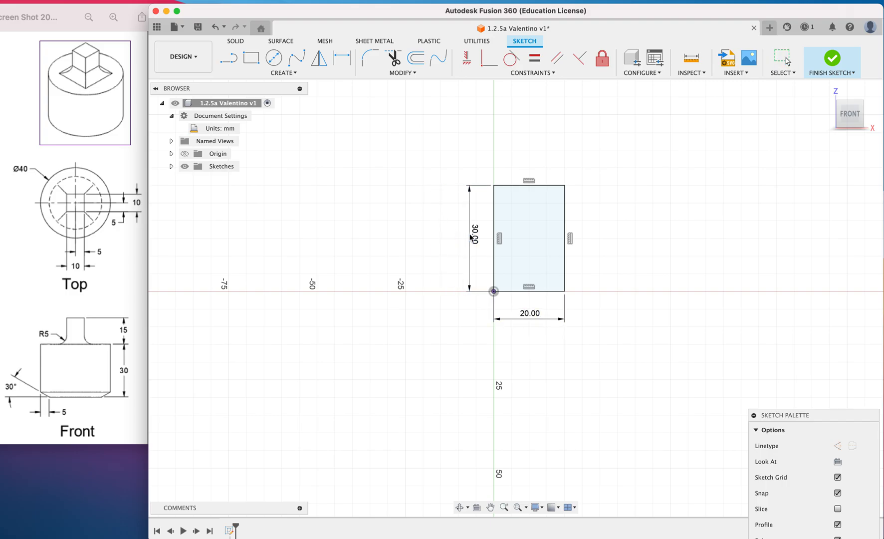
left_click(832, 59)
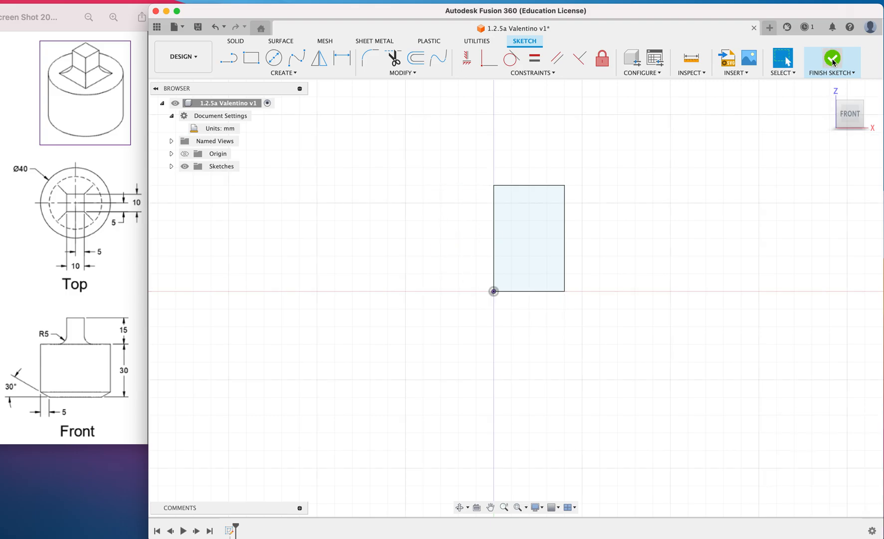
Set up a Revolve of the rectangle profile around its vertical edge at the origin.
left_click(825, 90)
scroll(748, 137, "down", 5)
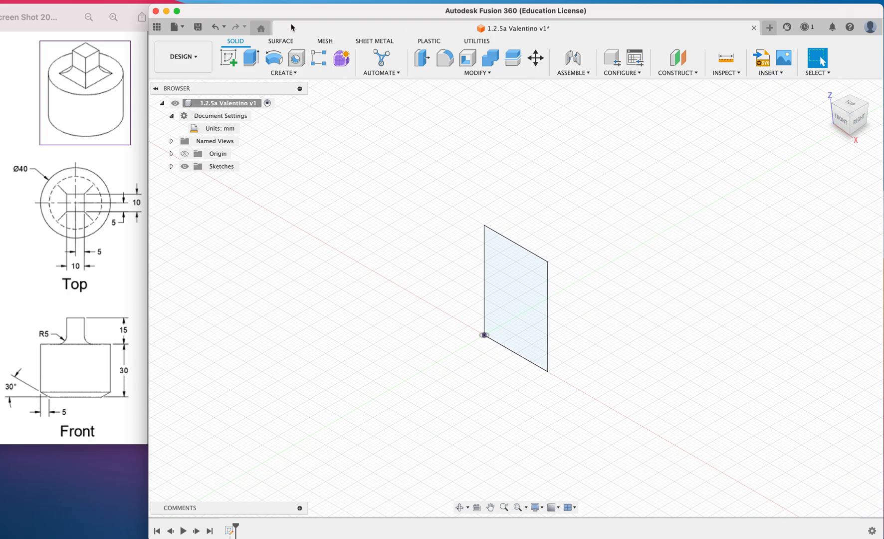
left_click(277, 64)
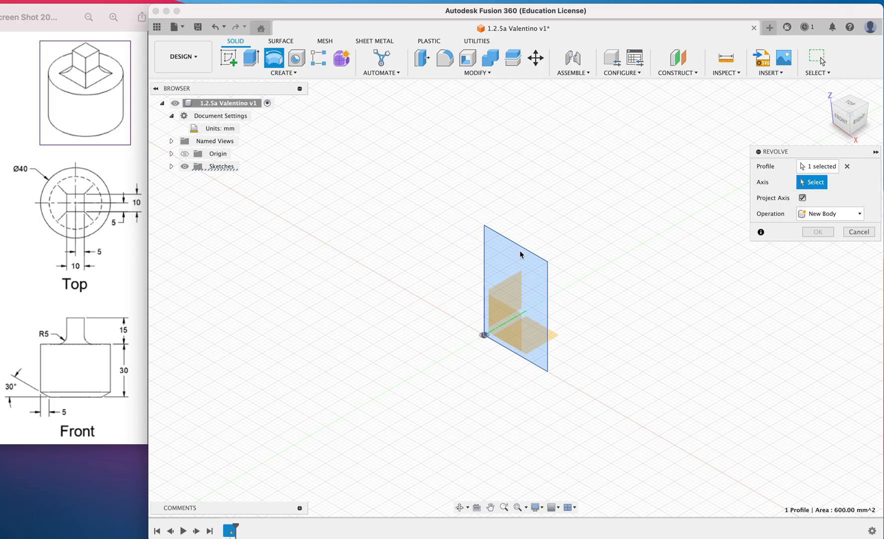
left_click(484, 272)
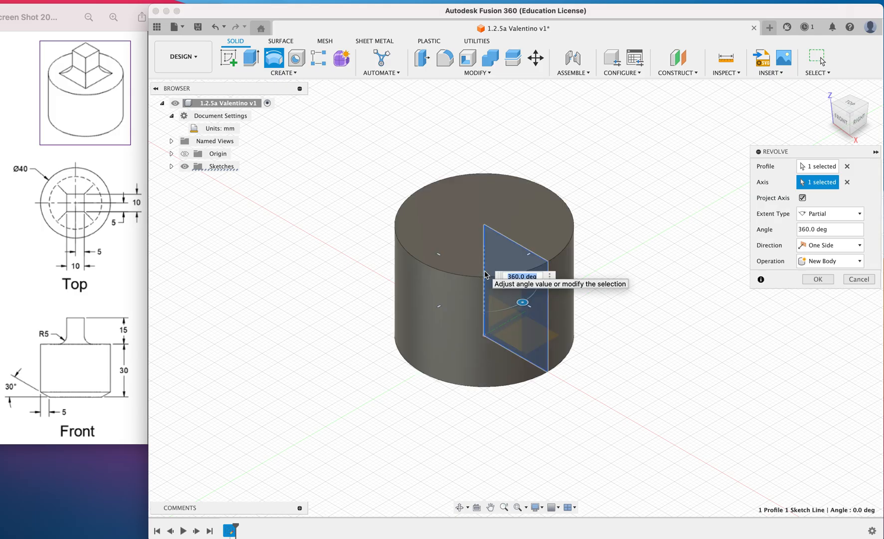
Try revolve angles of 180 and 270 degrees.
type("180")
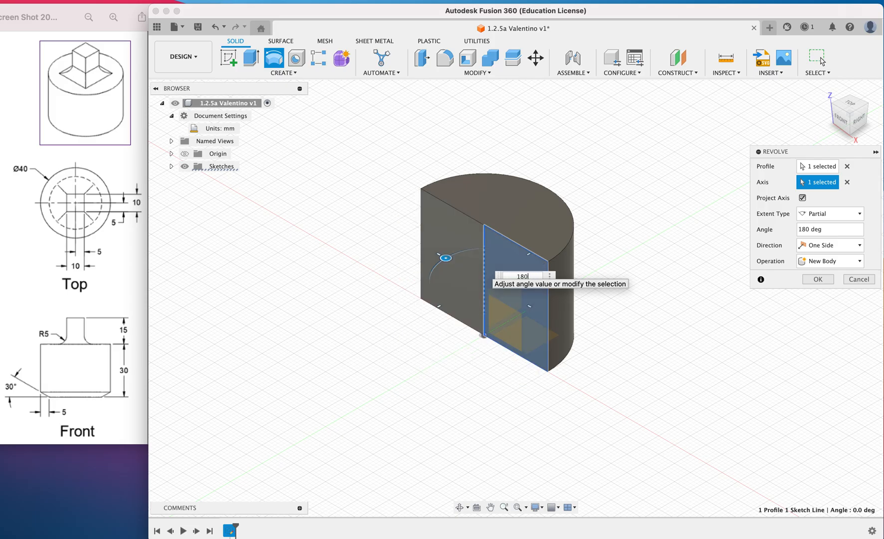
key("BackSpace")
key("BackSpace")
key("BackSpace")
type("270")
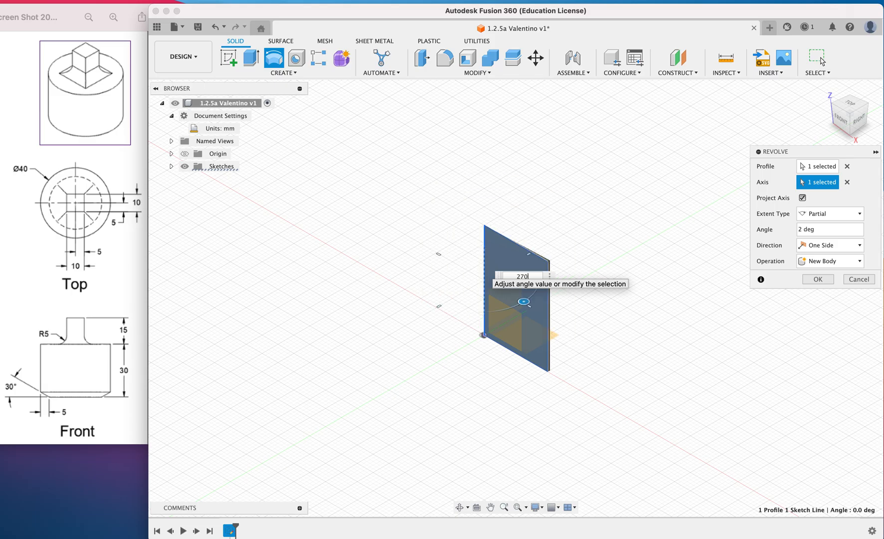
Set the revolve angle to 360 degrees and complete the cylinder as a new body.
key("BackSpace")
key("BackSpace")
type("360")
key("Return")
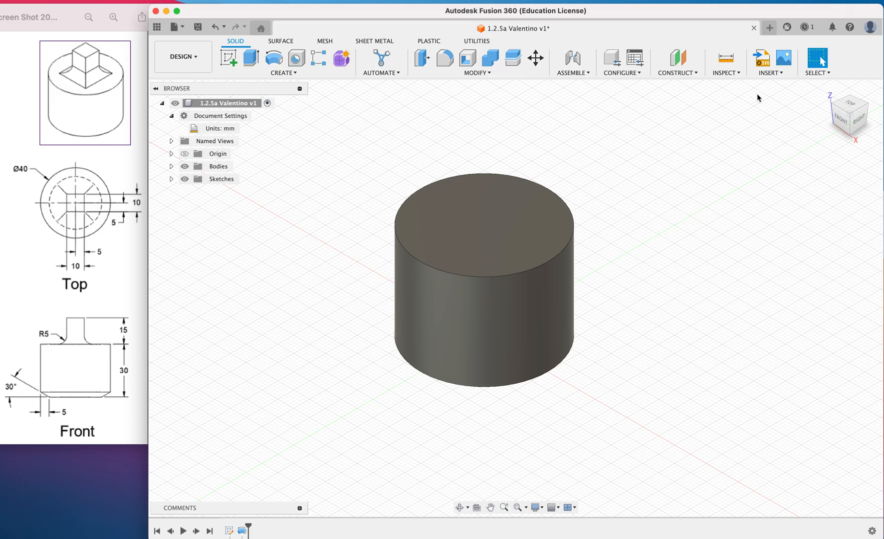
Sketch a 10 by 10 mm center rectangle at the origin on the cylinder's top face and finish the sketch.
left_click(229, 57)
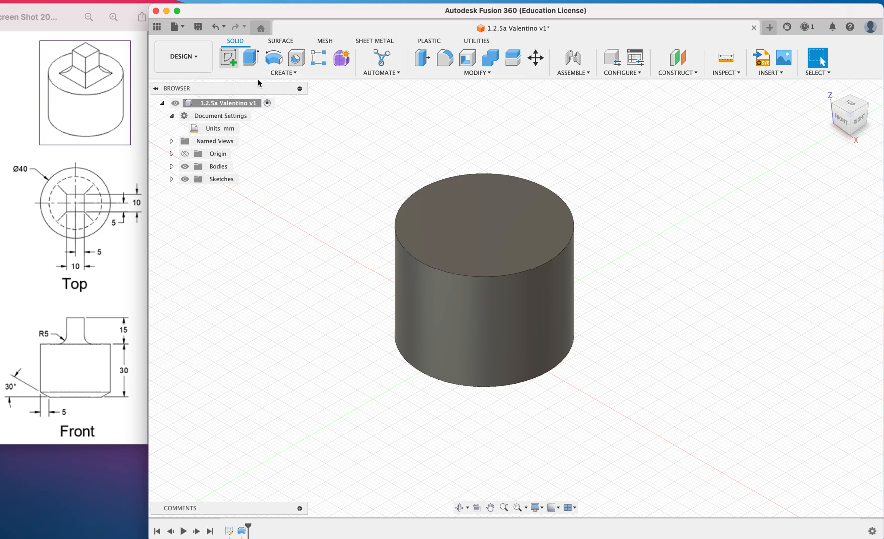
left_click(479, 221)
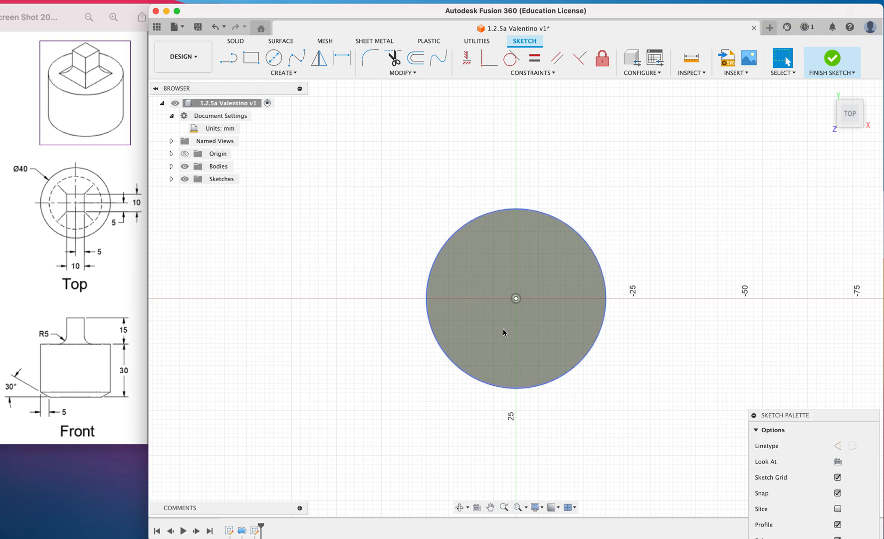
left_click(283, 73)
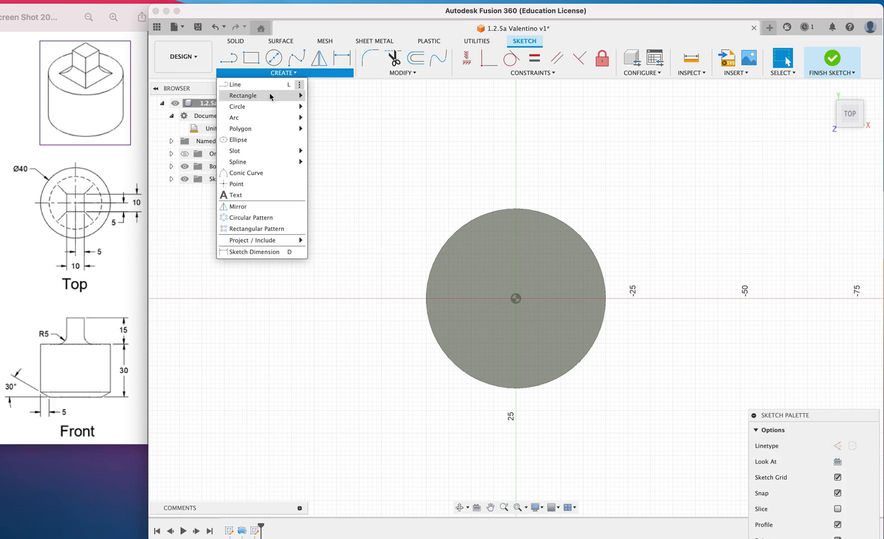
mouse_move(272, 97)
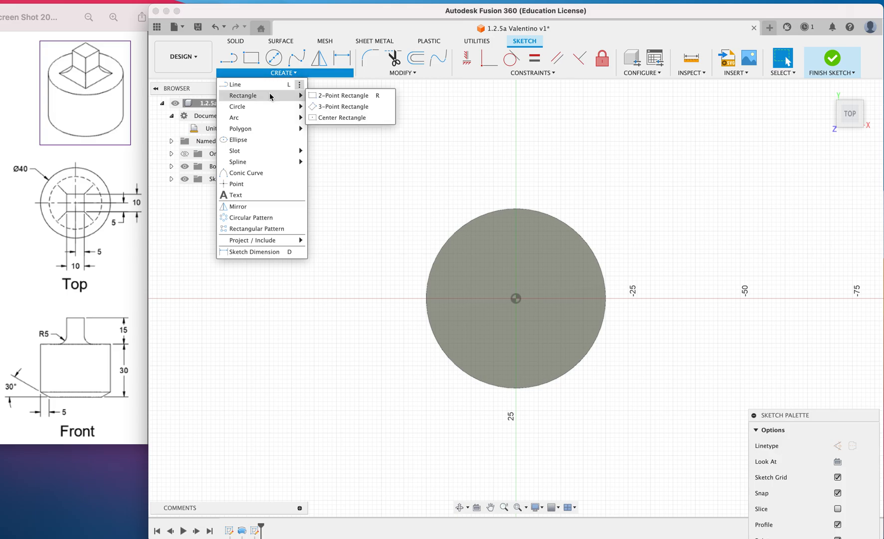
left_click(336, 118)
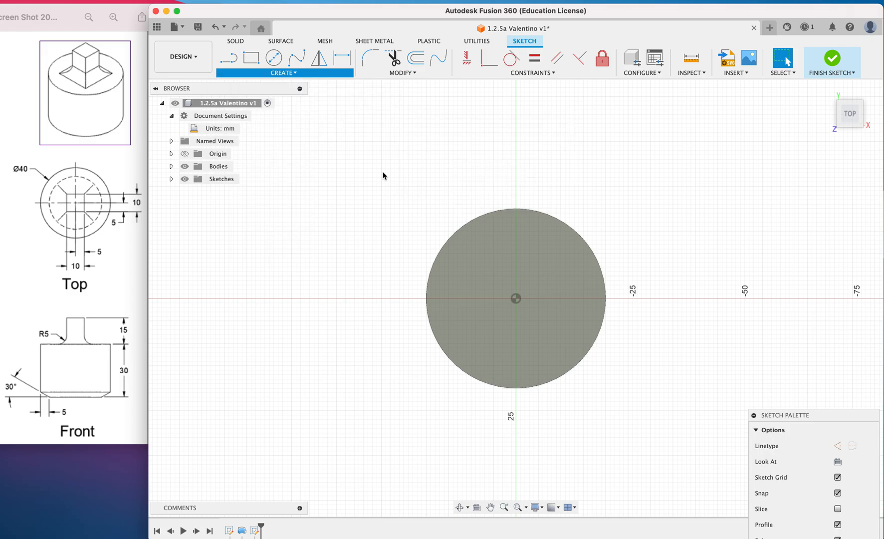
scroll(549, 310, "up", 5)
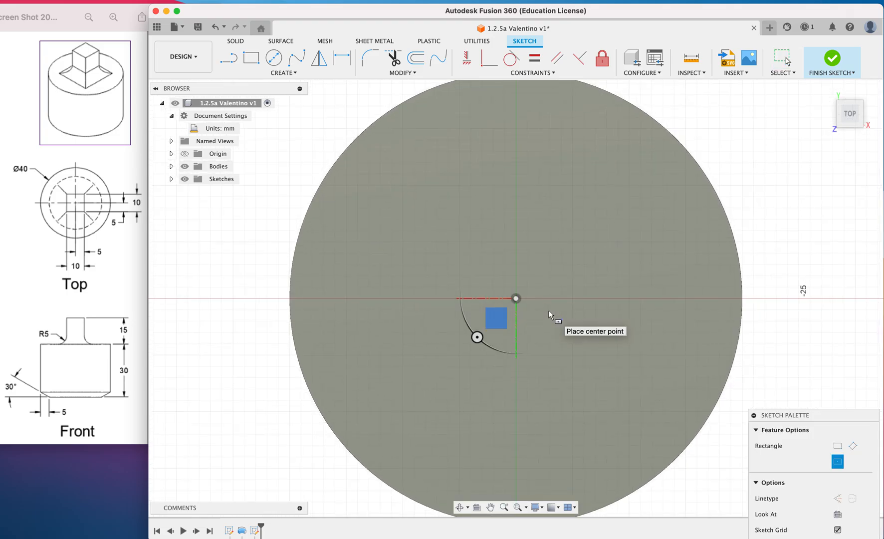
left_click(516, 299)
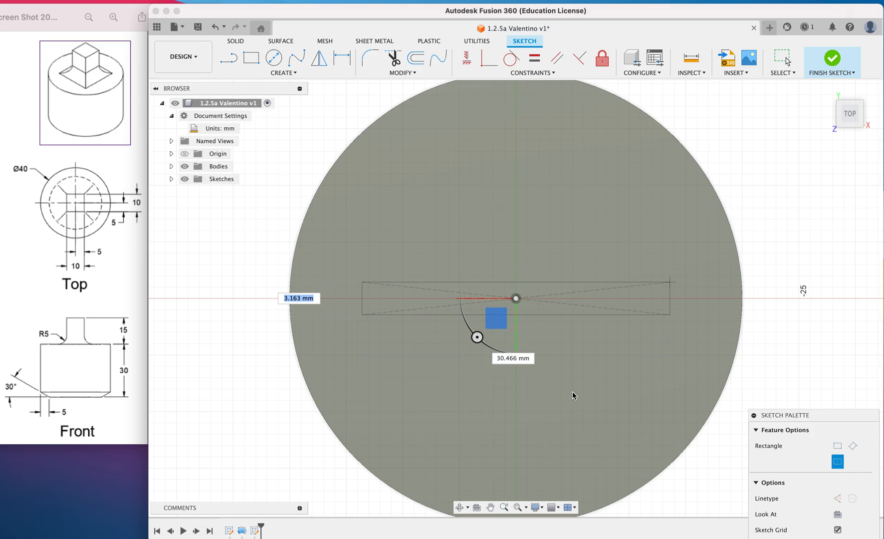
left_click(471, 399)
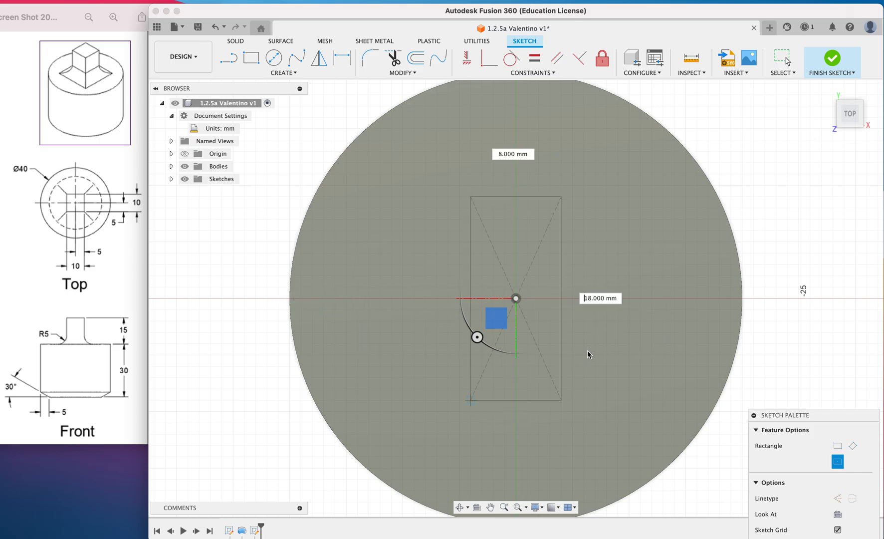
type("10")
key("Tab")
type("10")
key("Tab")
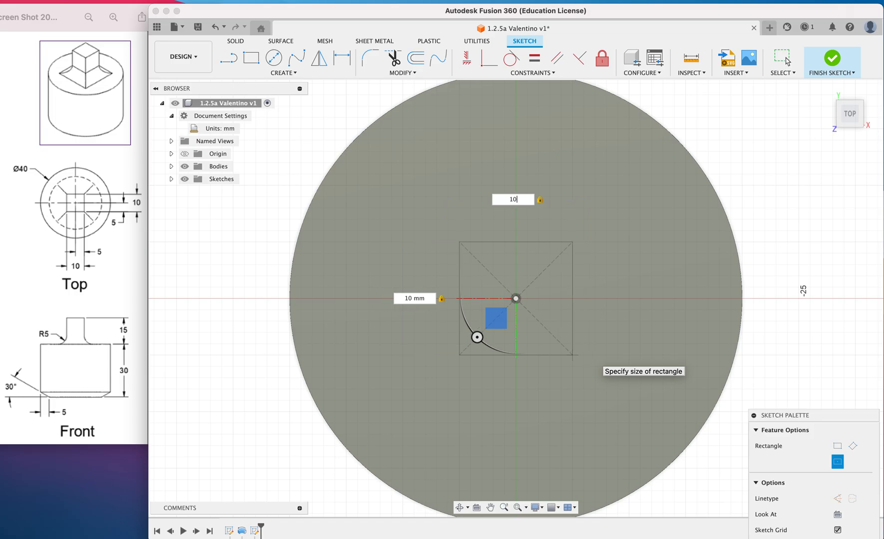
key("Return")
key("Escape")
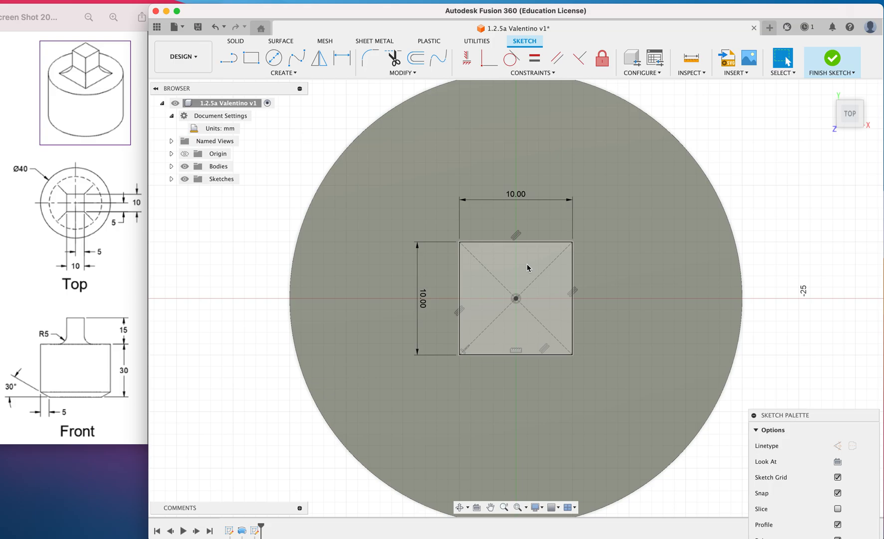
left_click(830, 60)
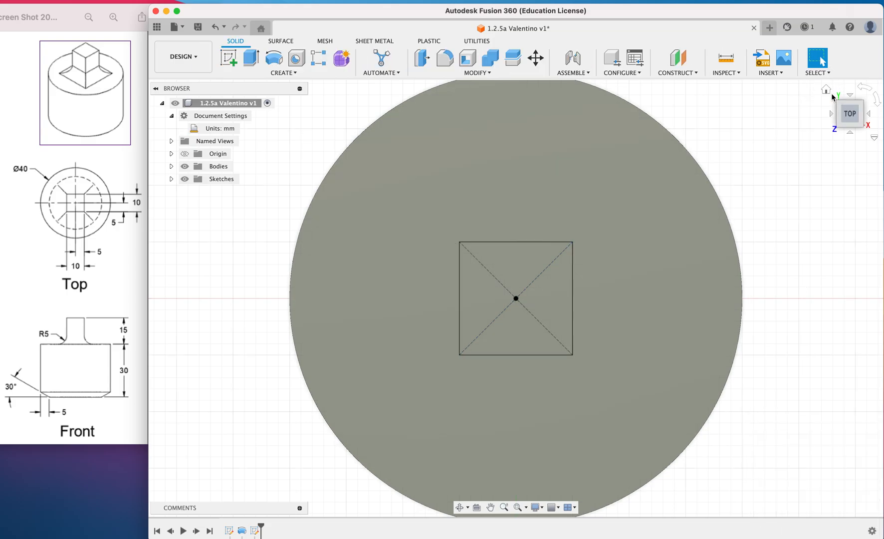
Extrude the square profile 15 mm upward from the cylinder's top face, joined to the body.
left_click(827, 91)
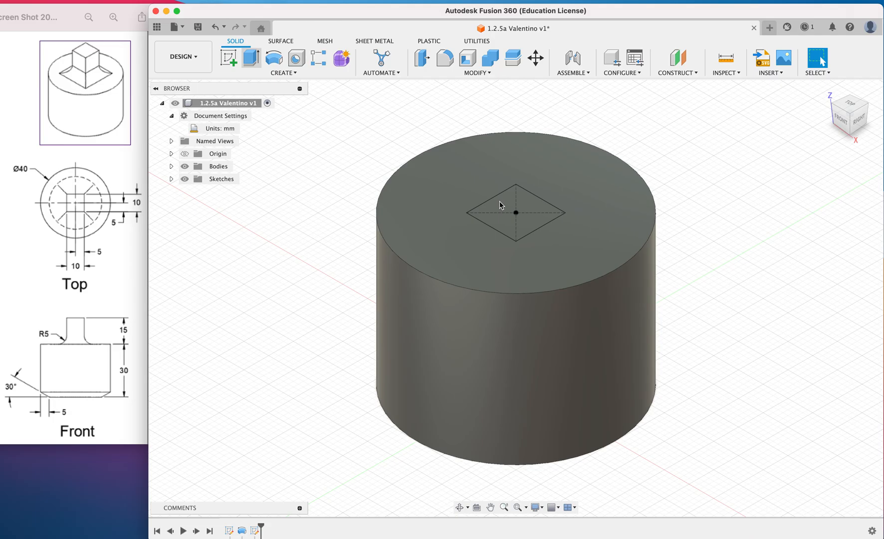
key("e")
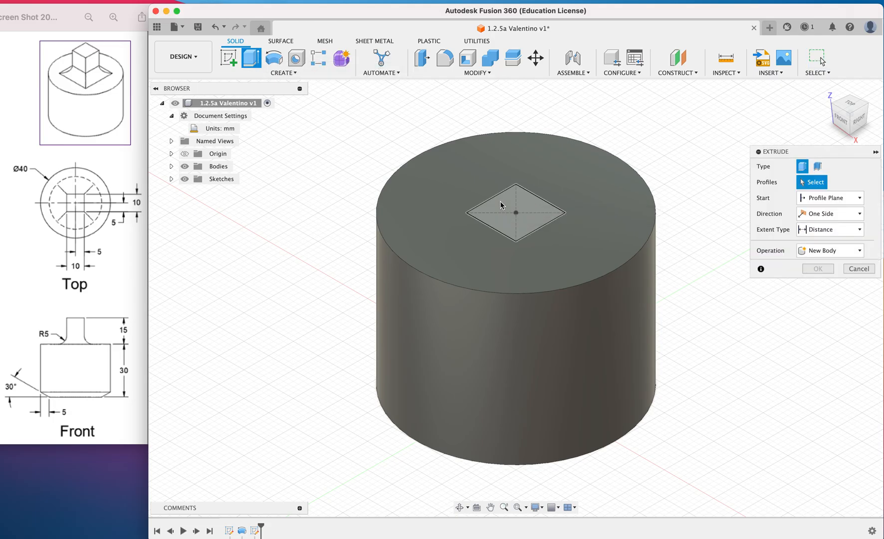
left_click(501, 205)
type("15")
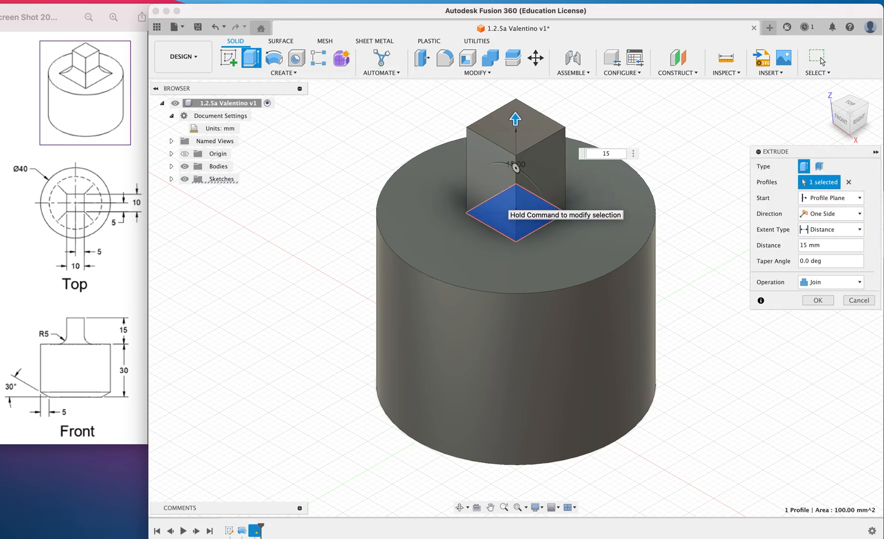
key("Return")
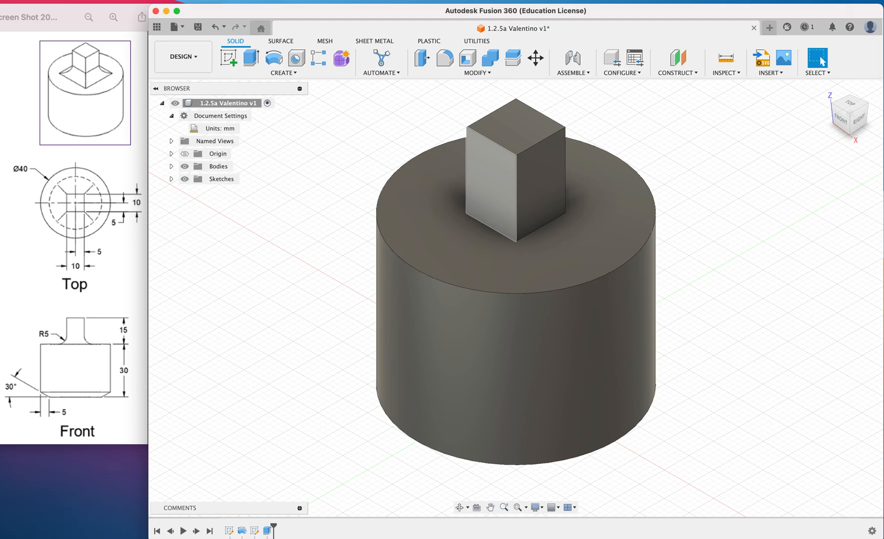
Set up a Fillet on the four edges where the square post meets the cylinder's top face.
left_click(446, 64)
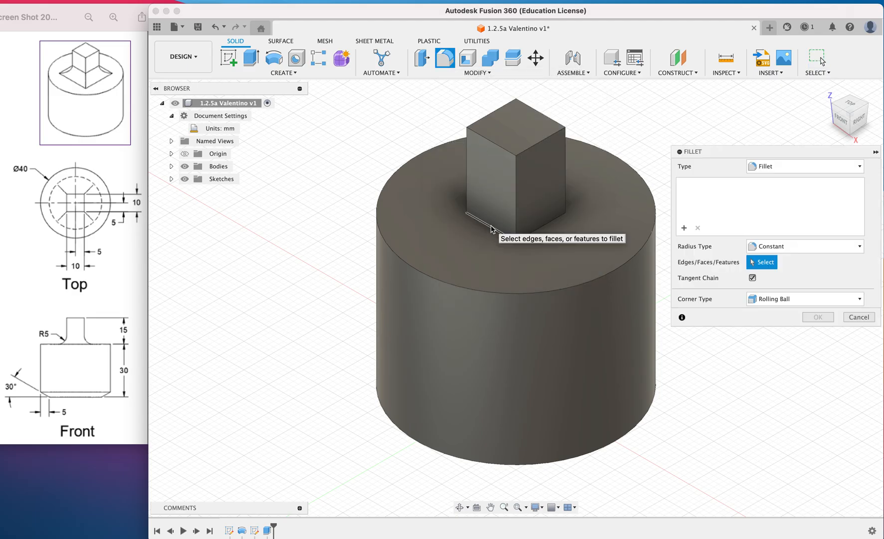
left_click(491, 228)
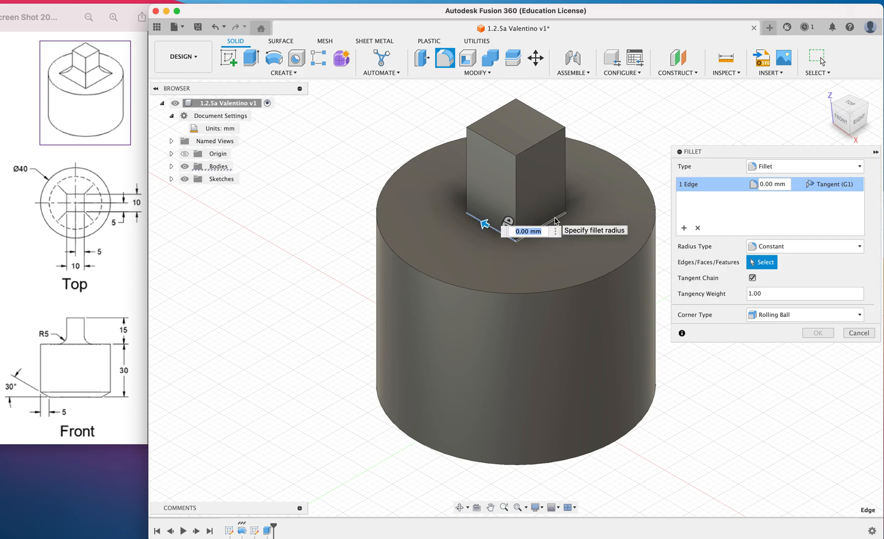
left_click(556, 220)
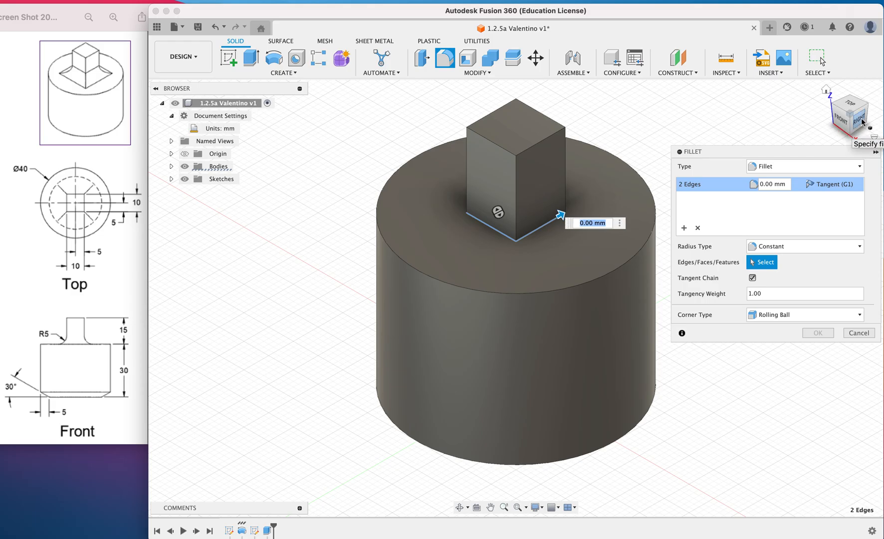
left_click_drag(862, 122, 846, 122)
mouse_move(498, 212)
middle_mouse_down("shift")
mouse_move(487, 213)
mouse_move(487, 193)
mouse_move(506, 179)
mouse_move(540, 182)
middle_mouse_up("shift")
left_click_drag(861, 122, 861, 118)
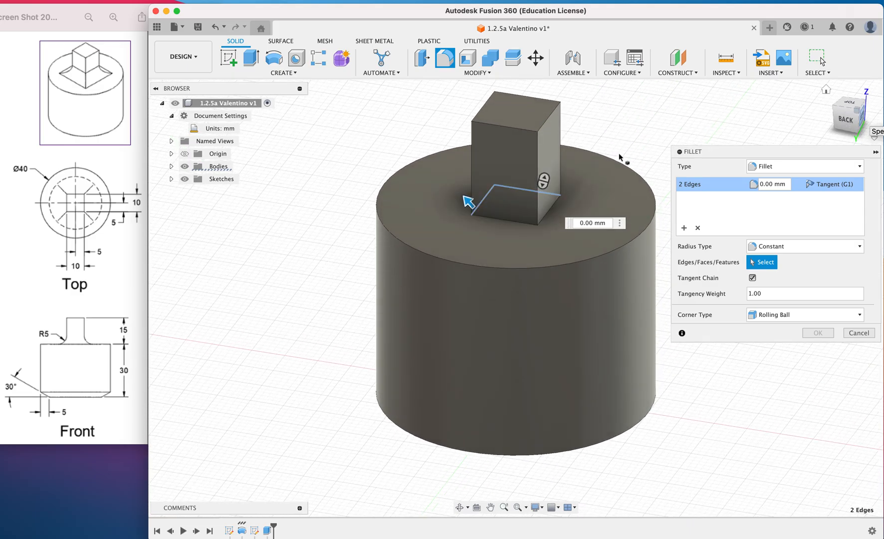
left_click(508, 222)
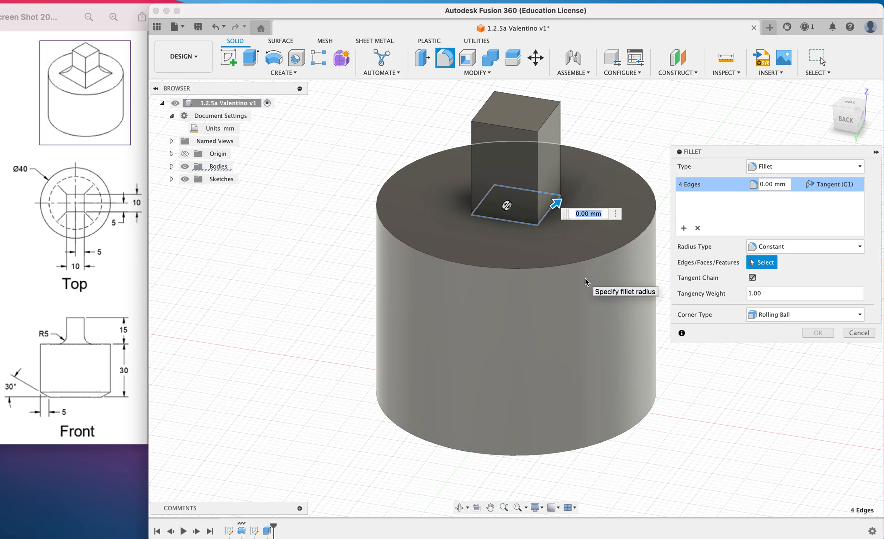
Set the constant fillet radius to 5 mm, keep the Rolling Ball corner type and complete the fillet.
left_click(774, 249)
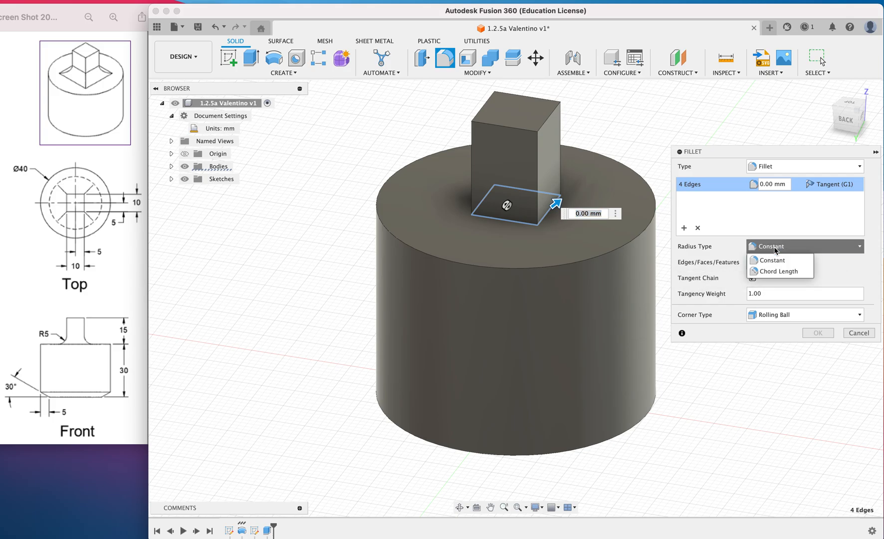
left_click(855, 293)
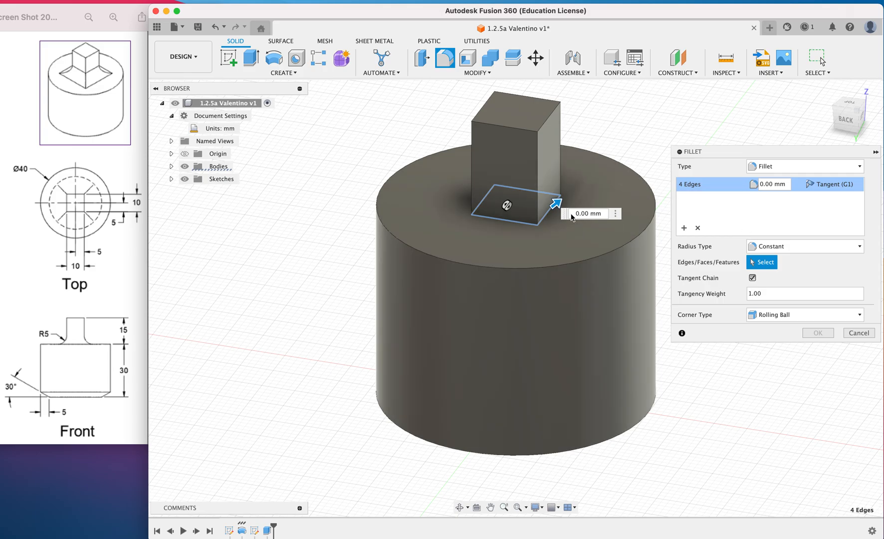
left_click(580, 213)
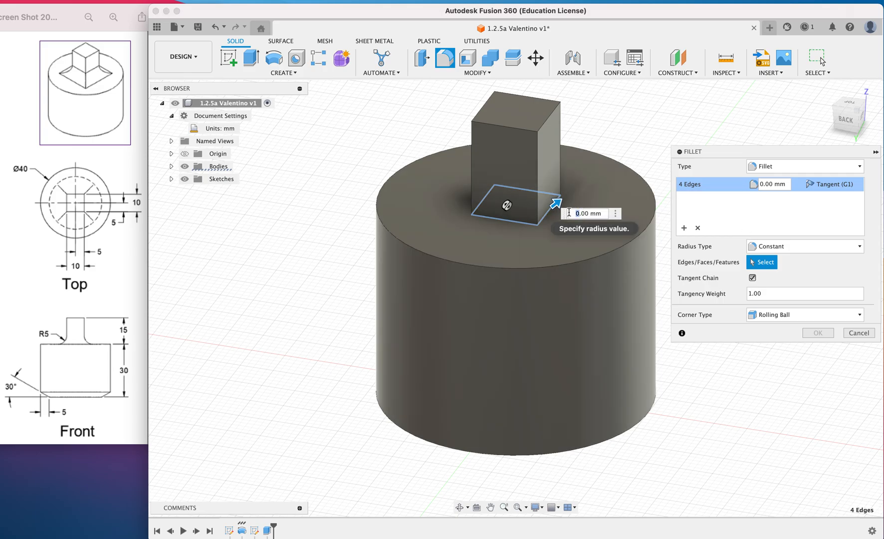
type("5")
key("Return")
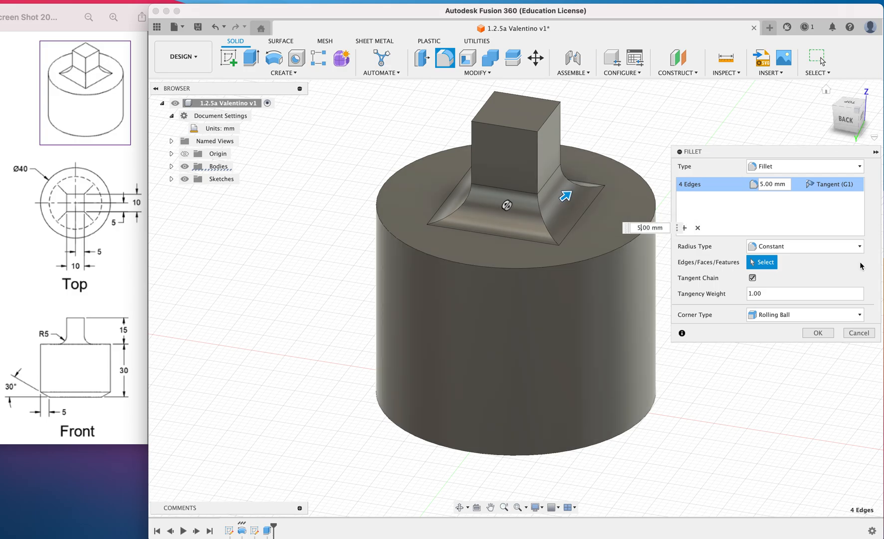
left_click(776, 315)
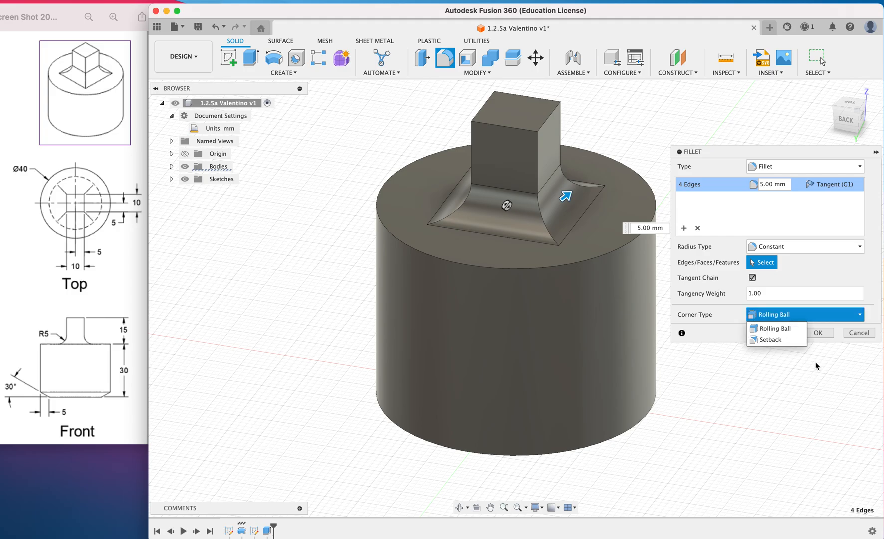
left_click(819, 334)
left_click(819, 334)
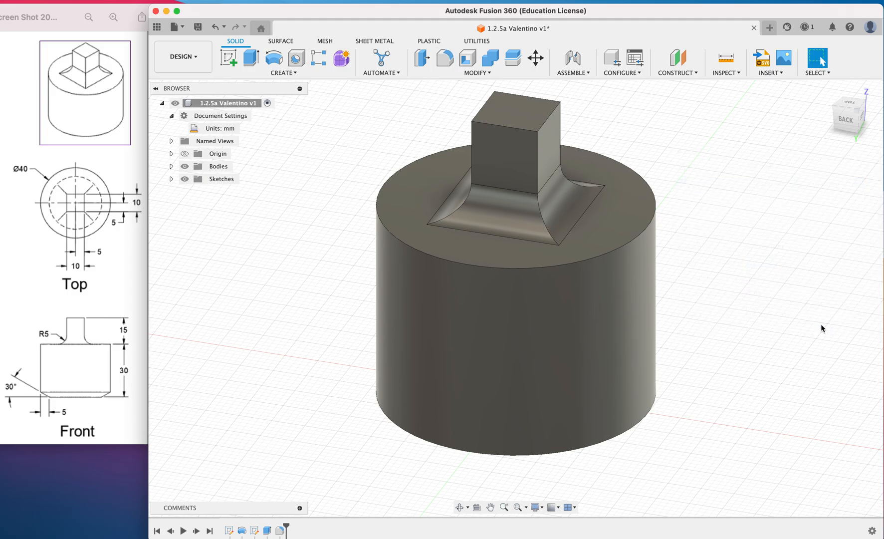
Set up a Chamfer on the circular bottom edge of the cylinder.
mouse_move(835, 119)
left_mouse_down()
mouse_move(695, 115)
mouse_move(675, 126)
mouse_move(662, 119)
left_mouse_up()
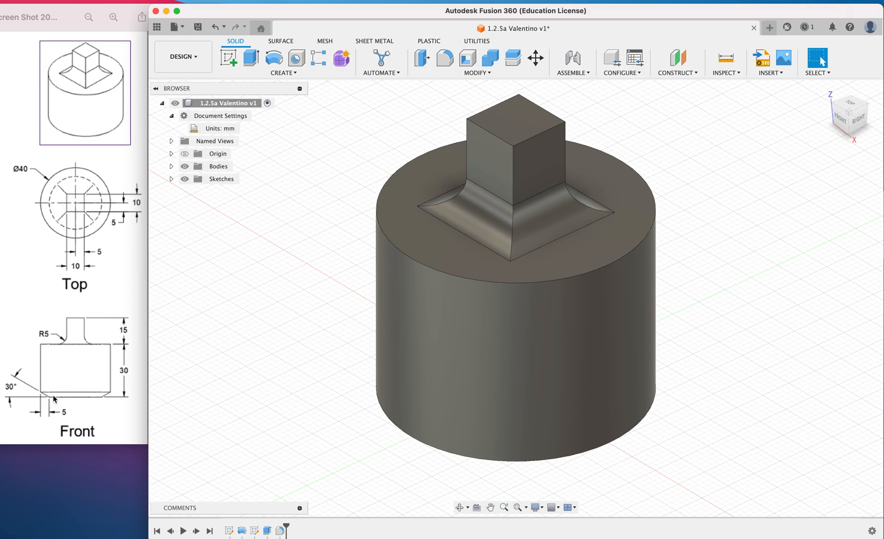
left_click(481, 73)
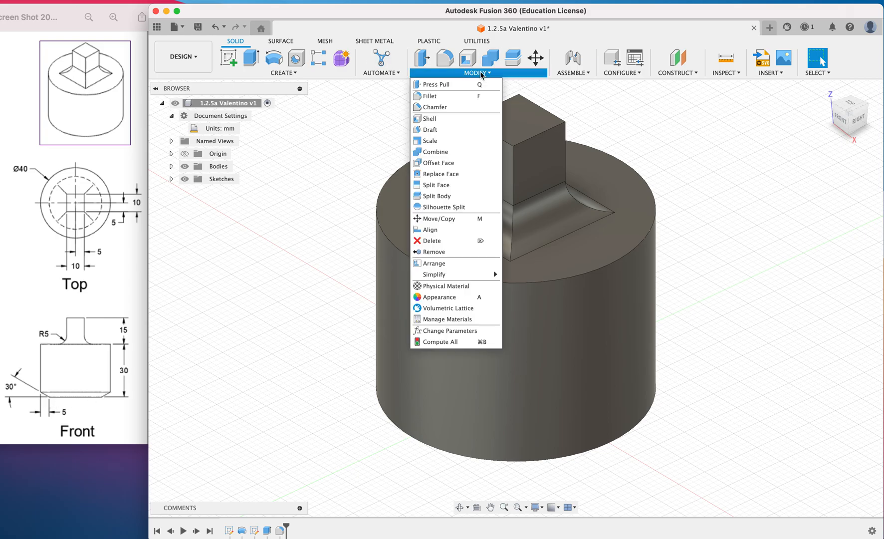
left_click(448, 108)
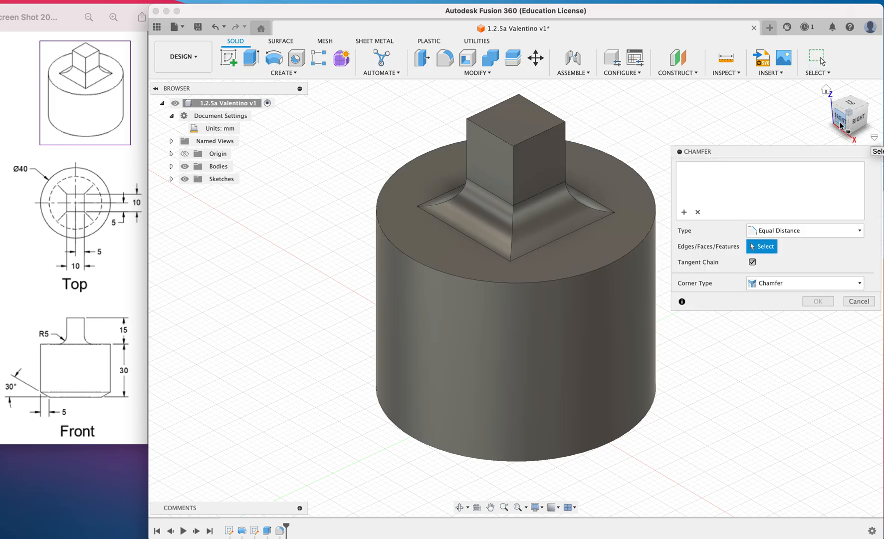
mouse_move(843, 109)
left_mouse_down()
mouse_move(838, 90)
mouse_move(823, 83)
mouse_move(822, 92)
left_mouse_up()
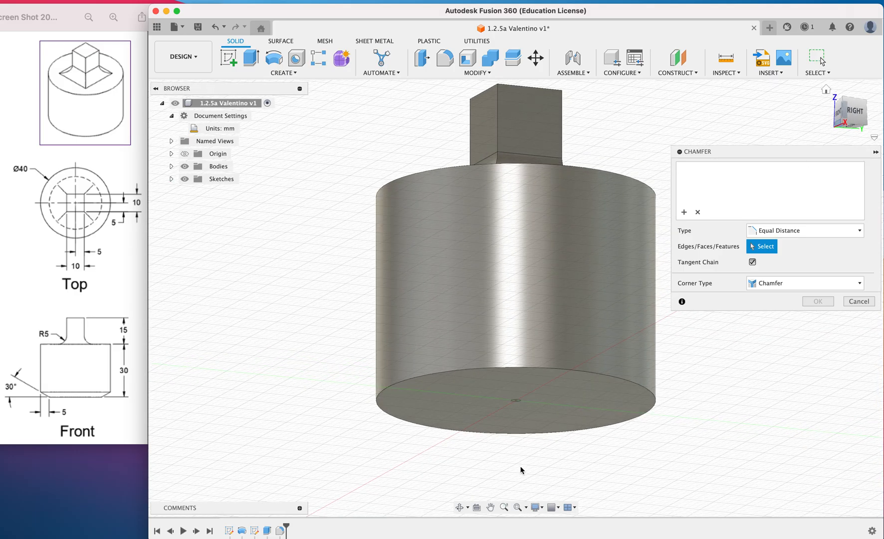
left_click(512, 372)
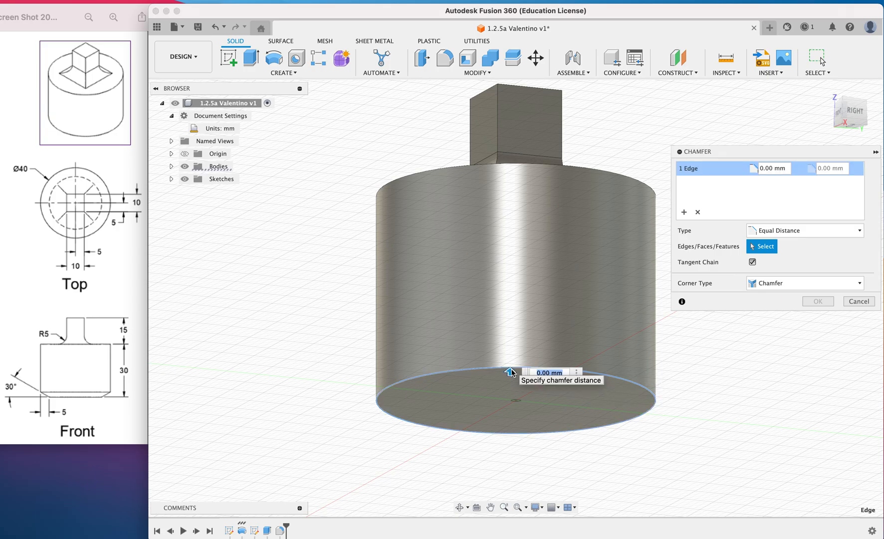
mouse_move(511, 371)
left_mouse_down()
mouse_move(505, 344)
mouse_move(505, 383)
mouse_move(505, 362)
left_mouse_up()
left_click_drag(501, 317, 510, 371)
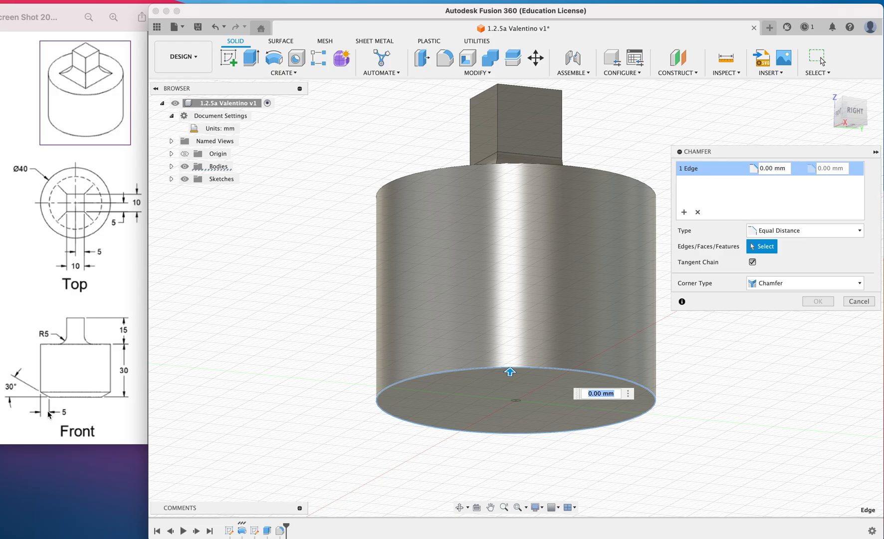
Make the bottom edge chamfer a Distance and Angle type with 5 mm distance and 30° angle, and complete it.
left_click(602, 298)
left_click(790, 230)
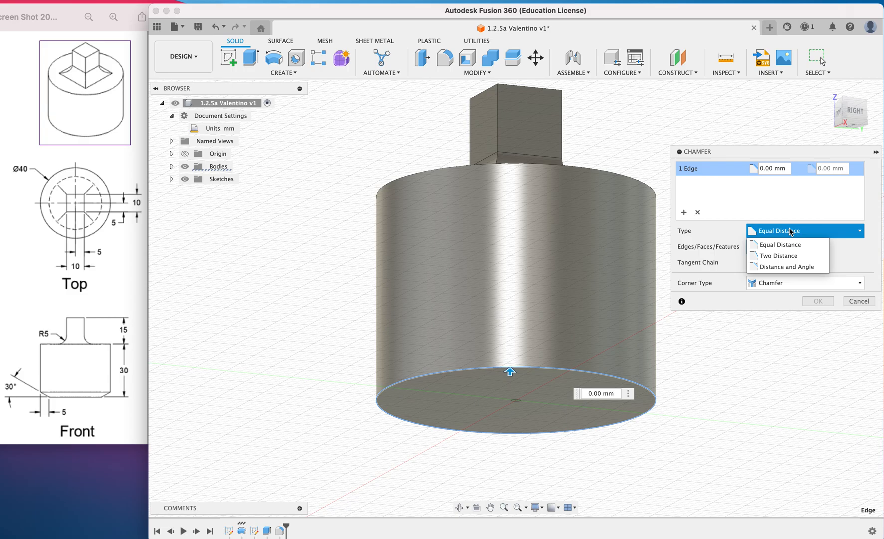
left_click(788, 267)
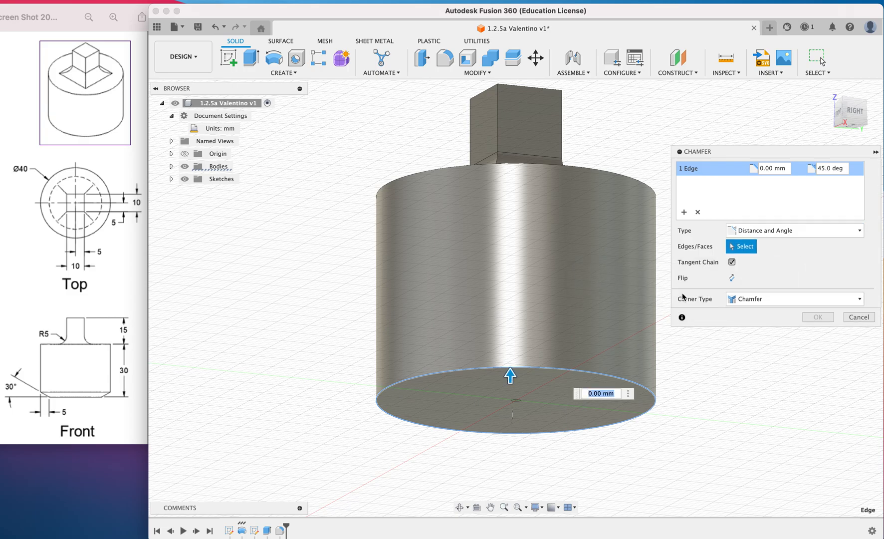
left_click(760, 169)
type("5")
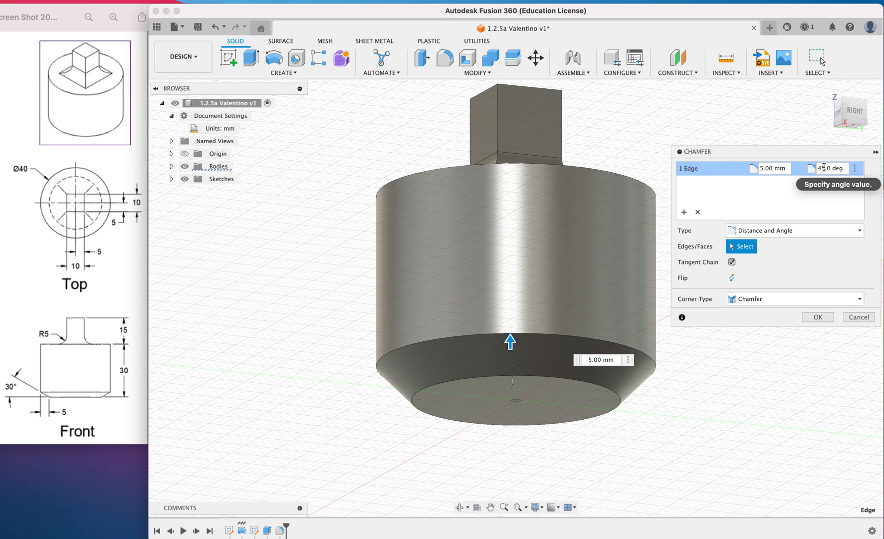
left_click_drag(826, 168, 805, 170)
type("30")
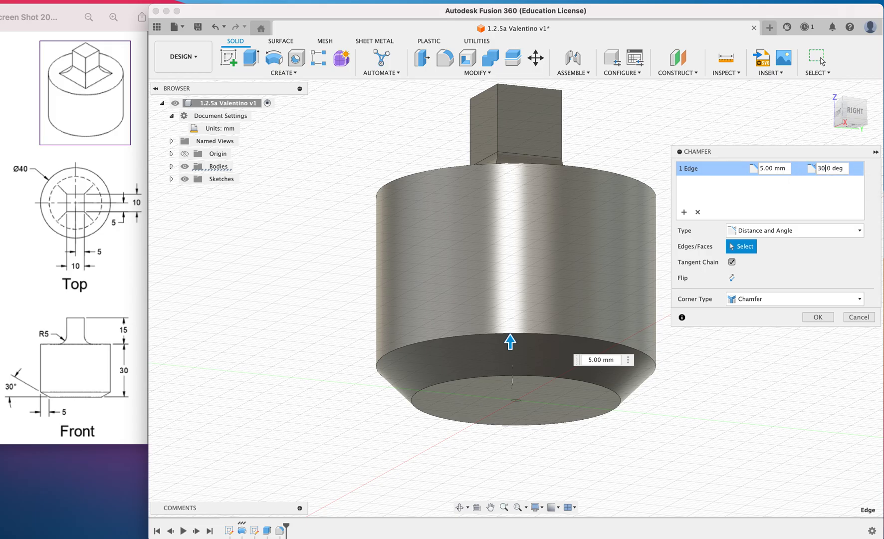
key("Return")
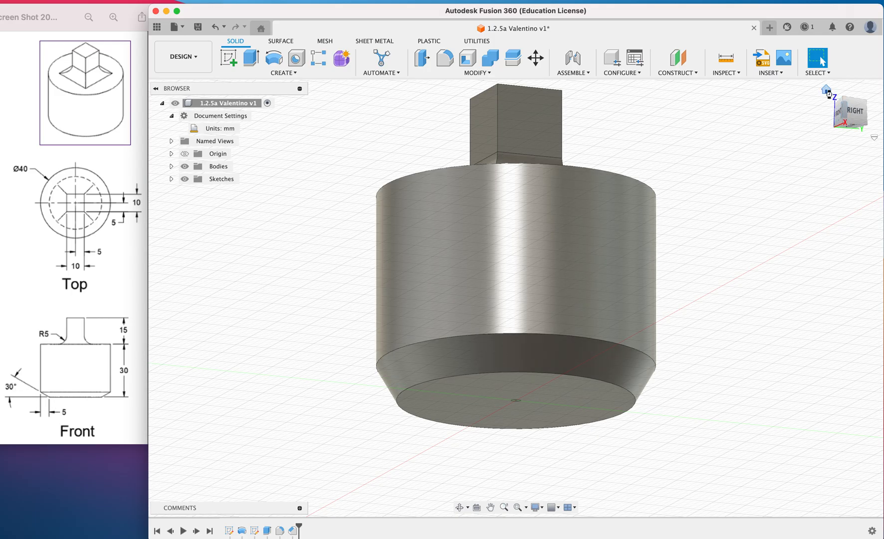
Capture a screenshot of the finished model in the home view, framed together with the browser tree.
left_click(825, 90)
left_click_drag(842, 124, 828, 105)
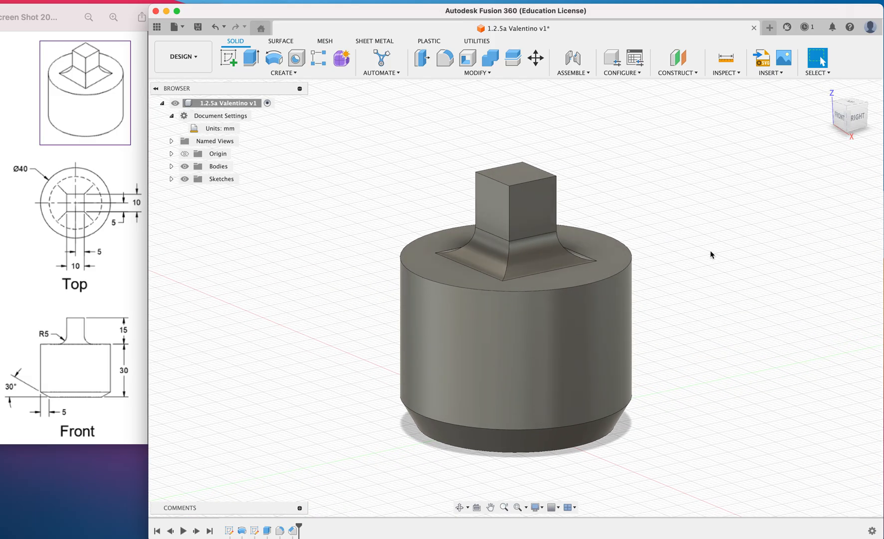
scroll(710, 252, "right", 3)
scroll(703, 251, "right", 5)
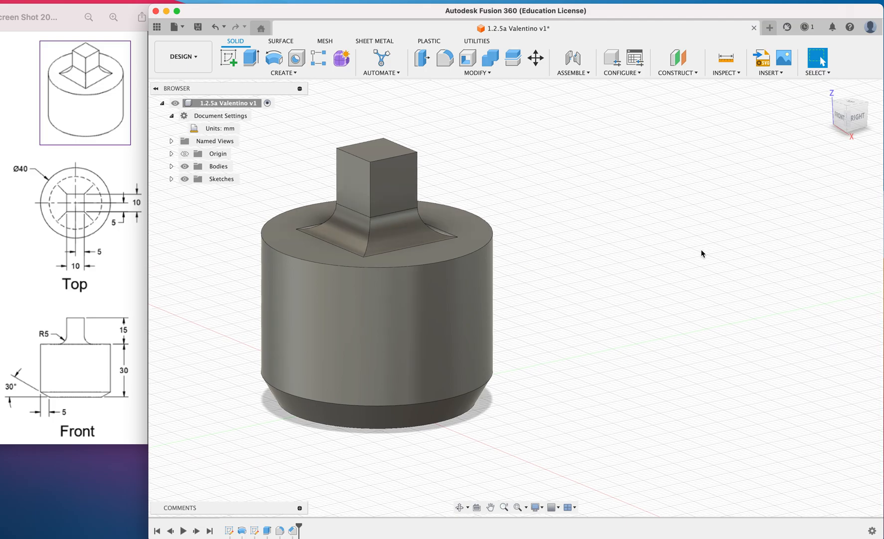
key("super+shift+4")
left_click_drag(154, 88, 517, 446)
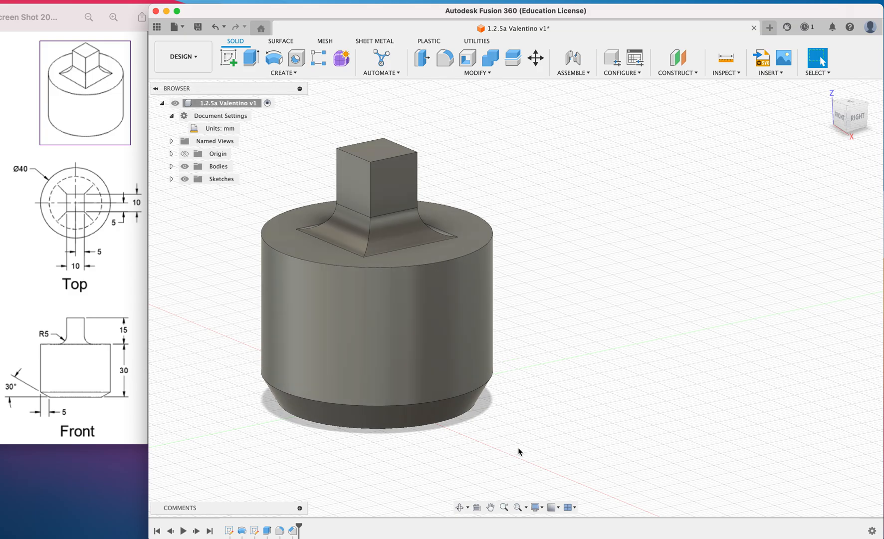
Save the design as a new version with the default version description.
left_click(86, 0)
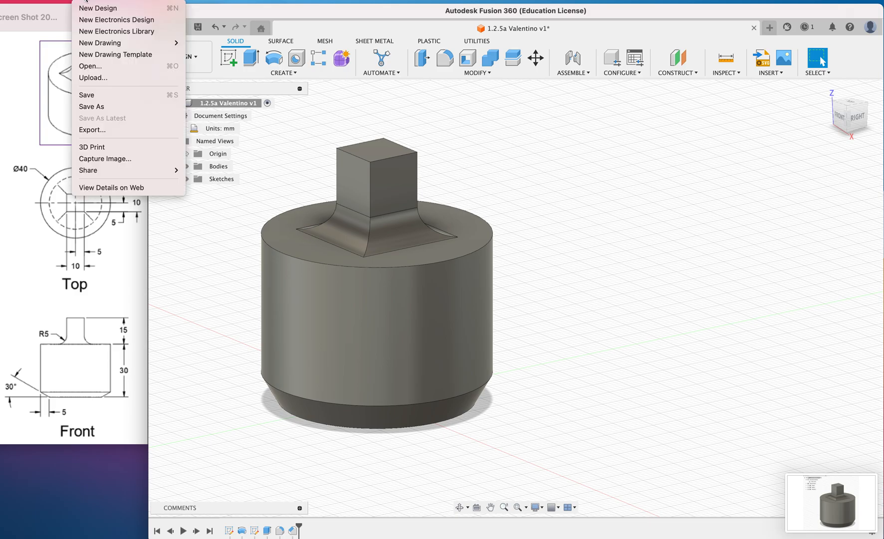
left_click(107, 95)
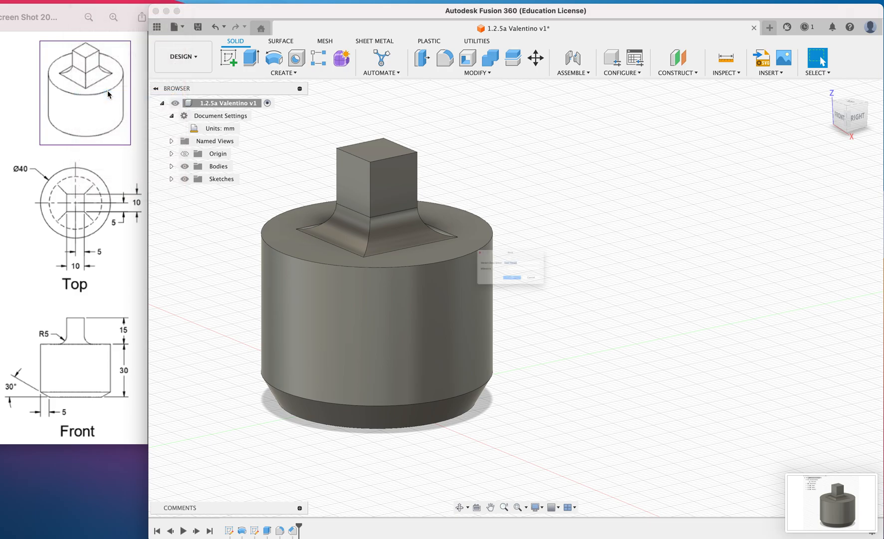
left_click(514, 300)
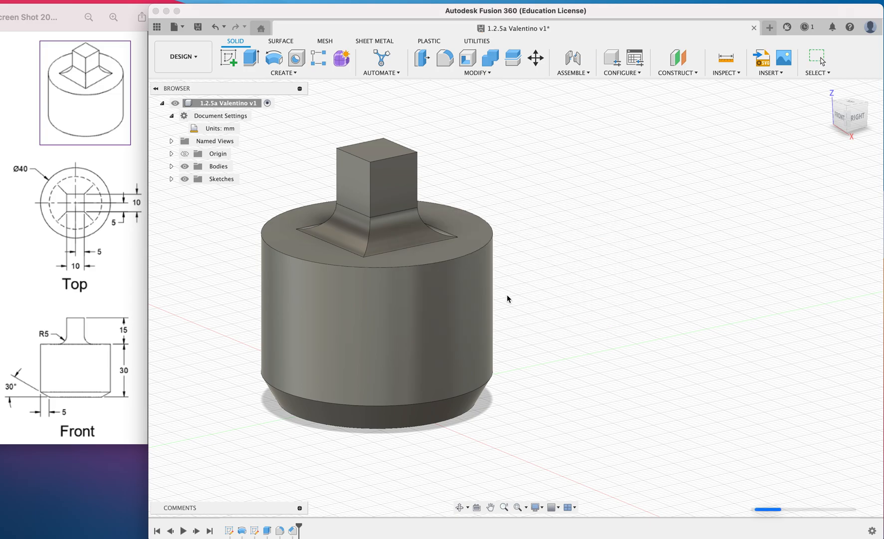